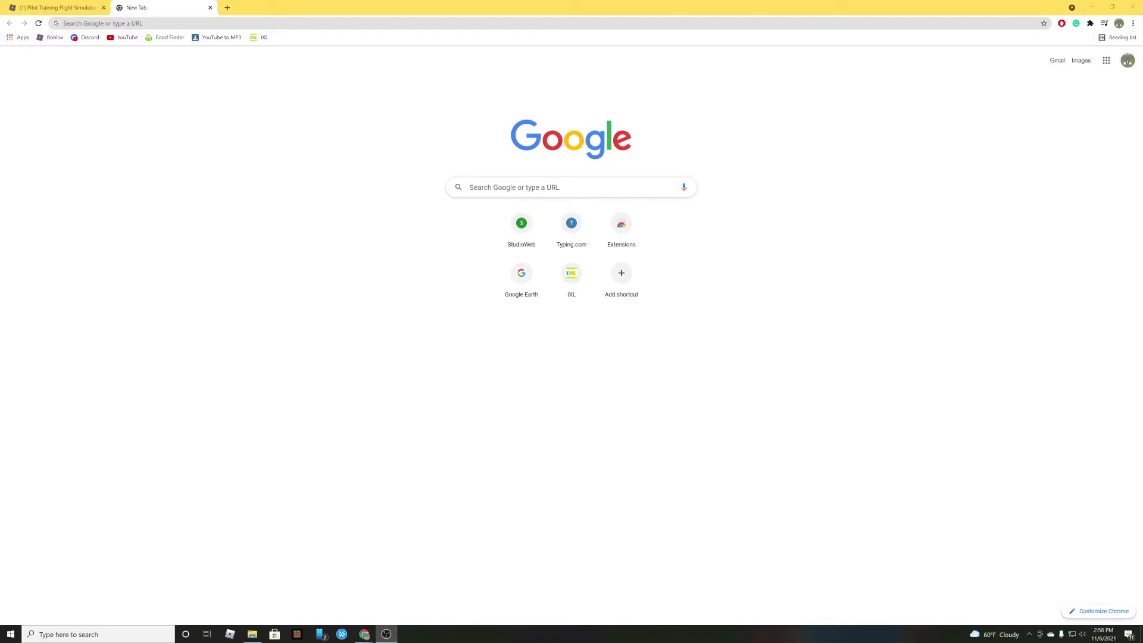
- Search Google for joytokey and open the official JoyToKey website from the results
key("alt+Tab")
left_click(527, 187)
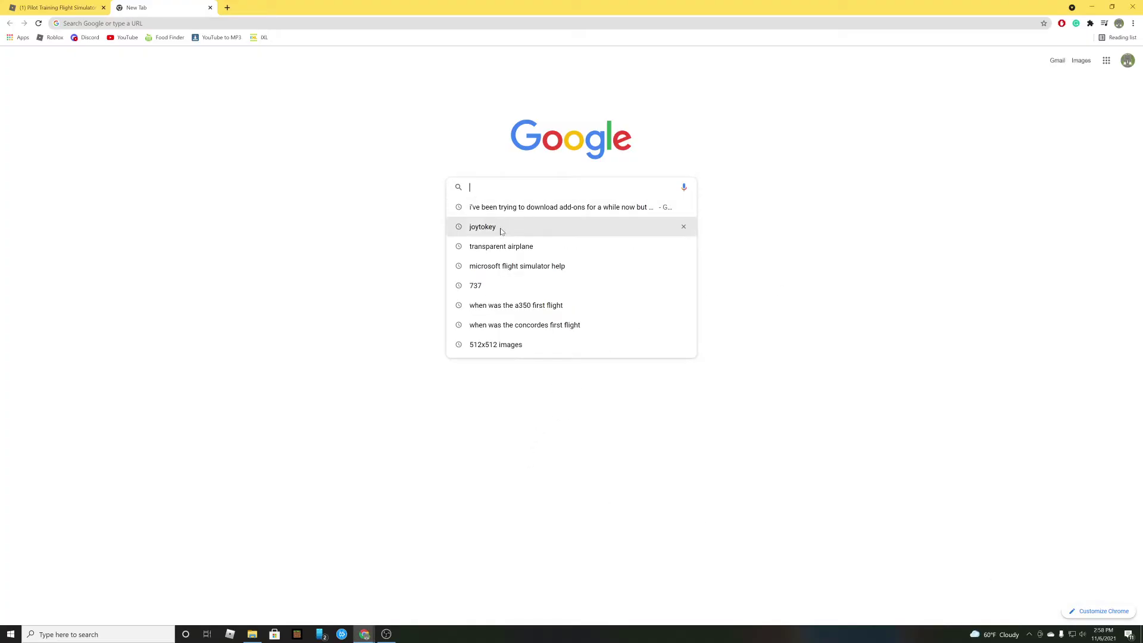
type("joyto")
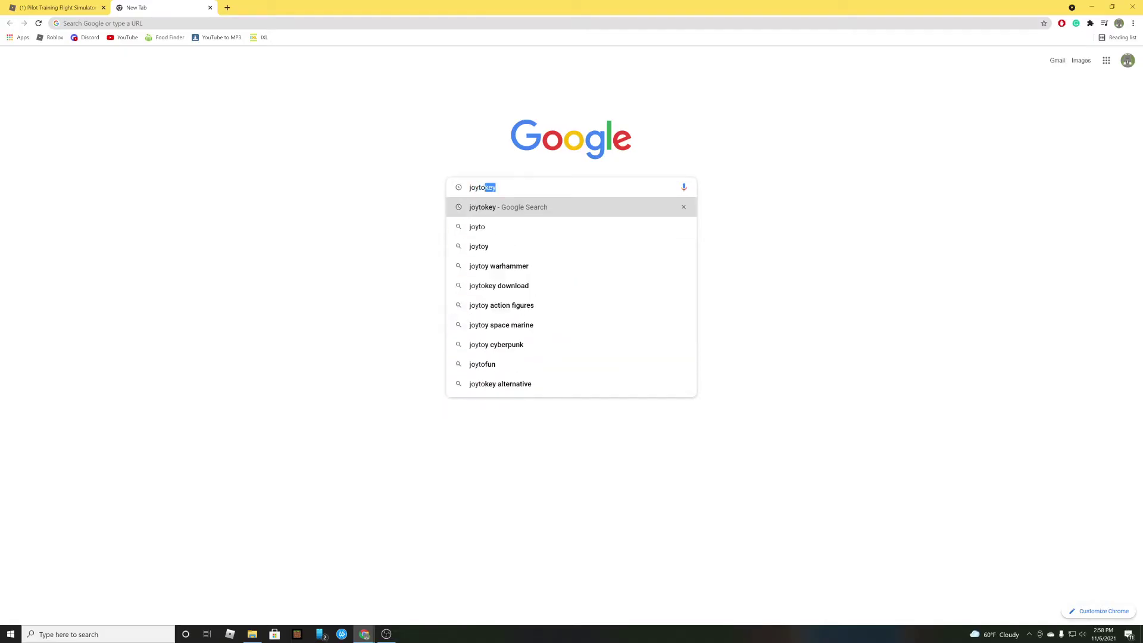
type("key")
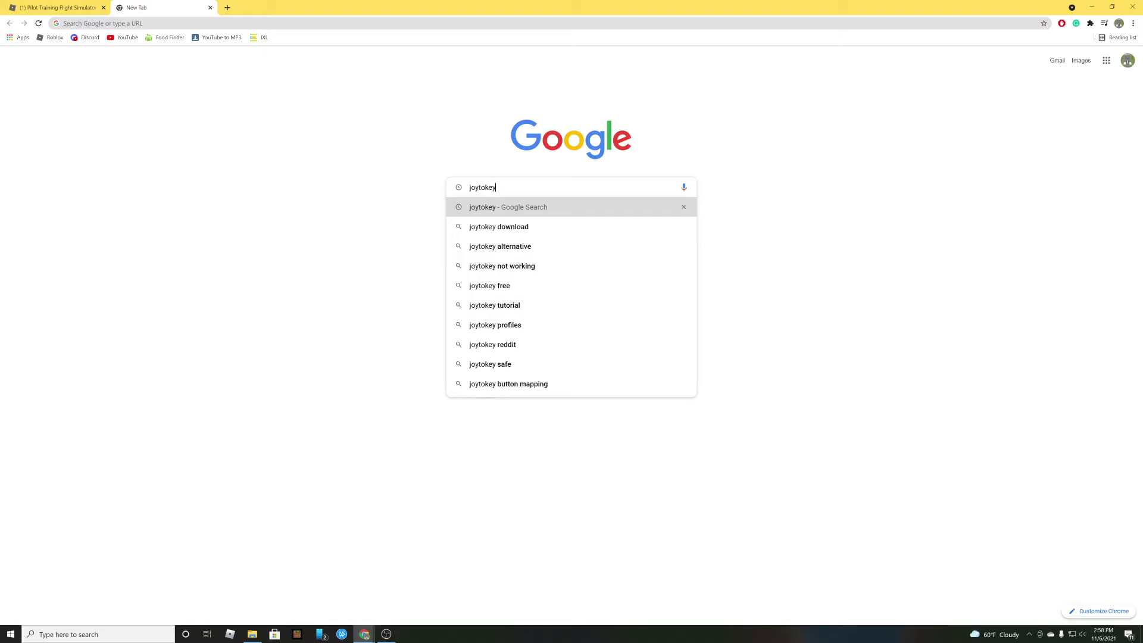
key("Return")
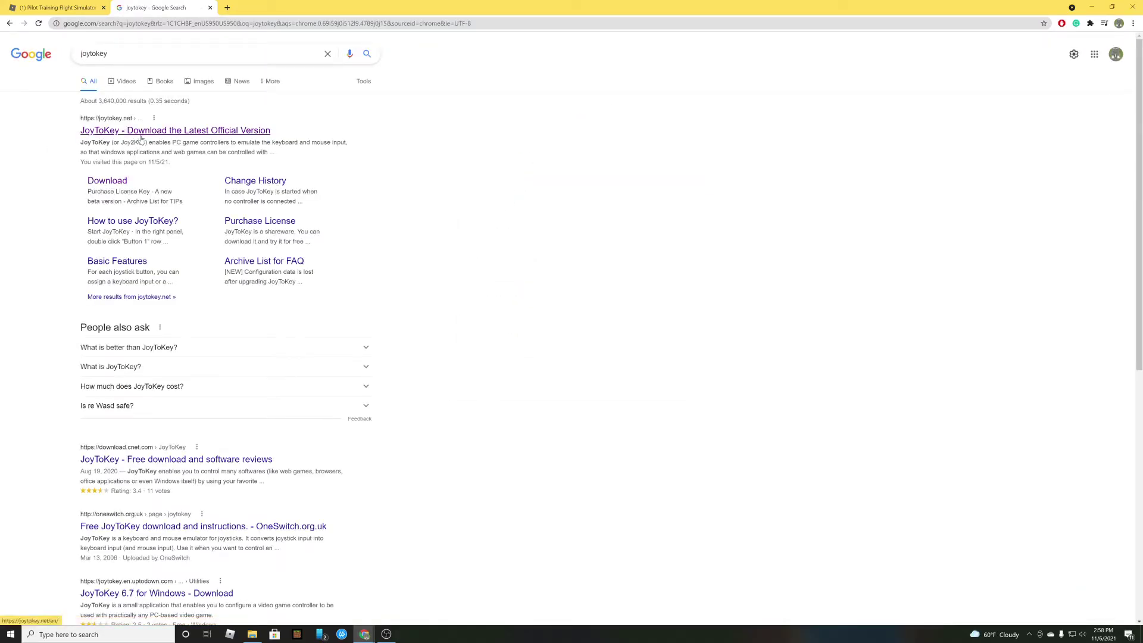
left_click(169, 132)
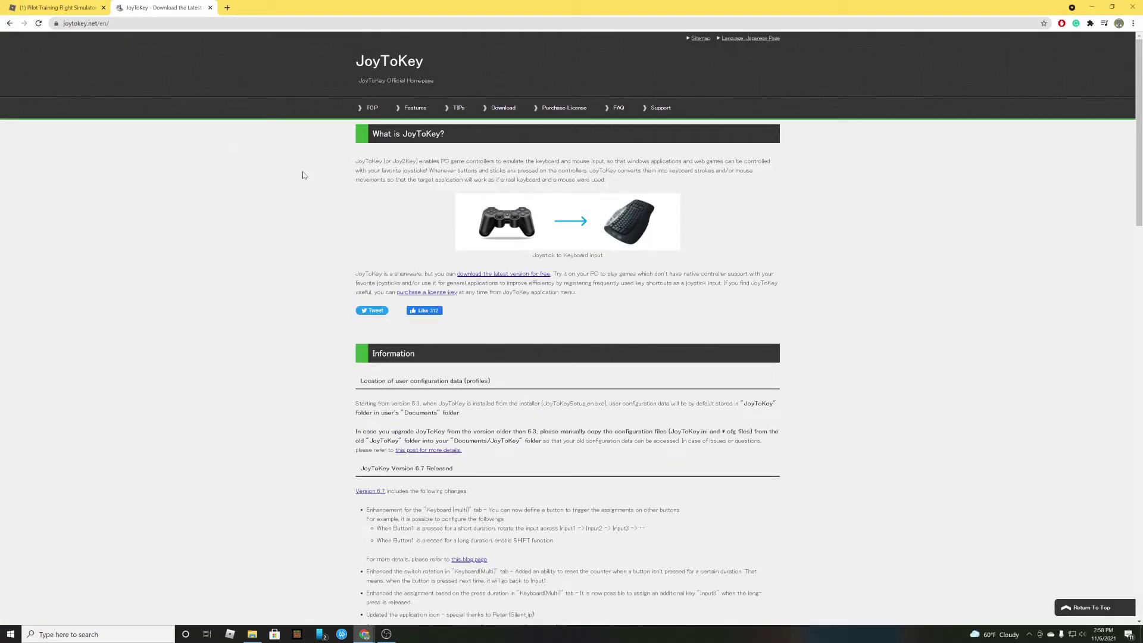
- Go to the download page for the latest JoyToKey version and download the installer hosted on joytokey.net
scroll(348, 255, "down", 4)
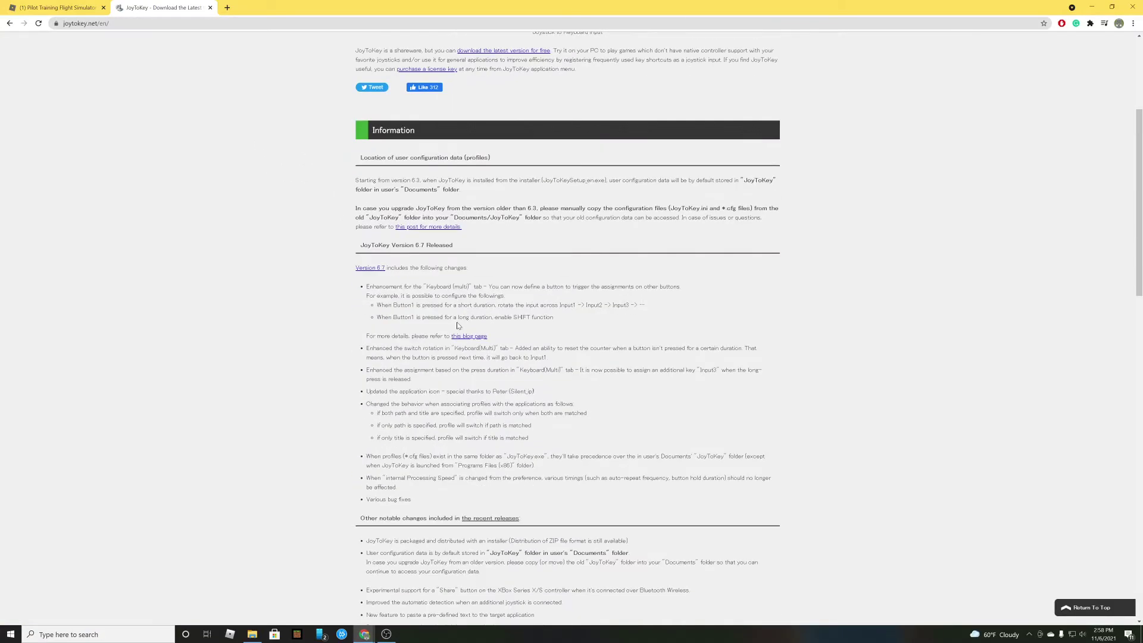
scroll(457, 326, "down", 7)
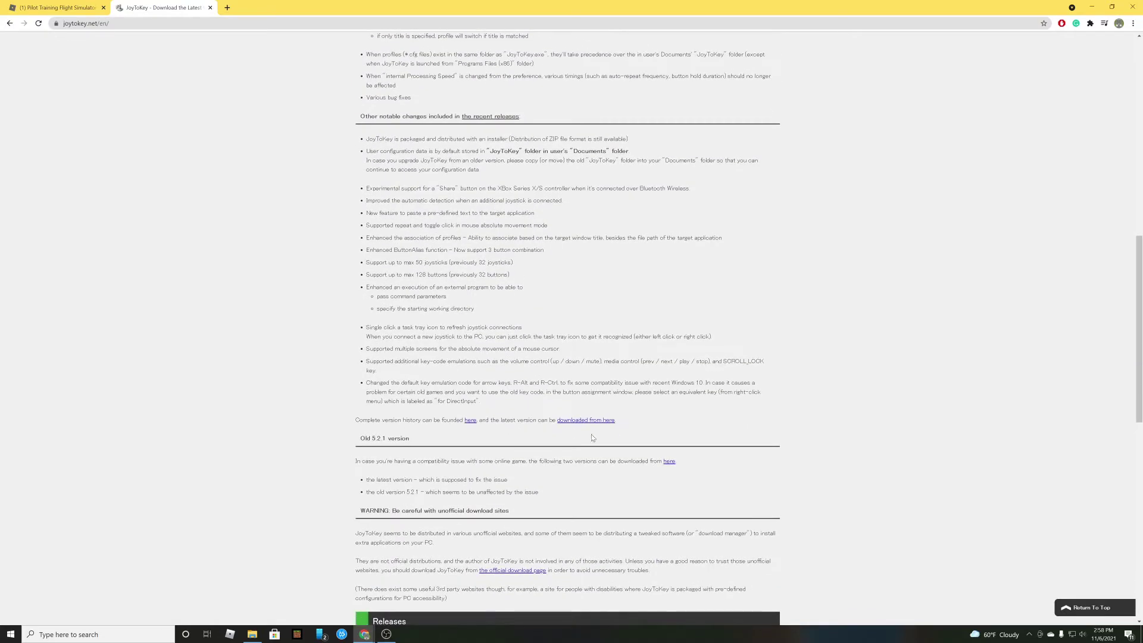
left_click(589, 421)
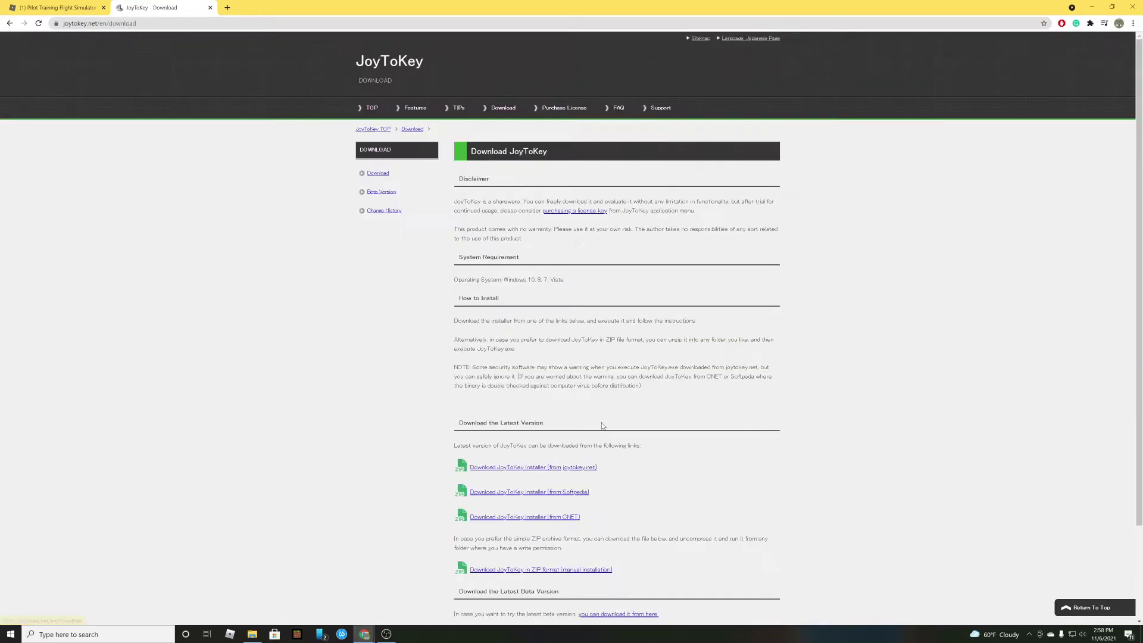
scroll(595, 429, "down", 1)
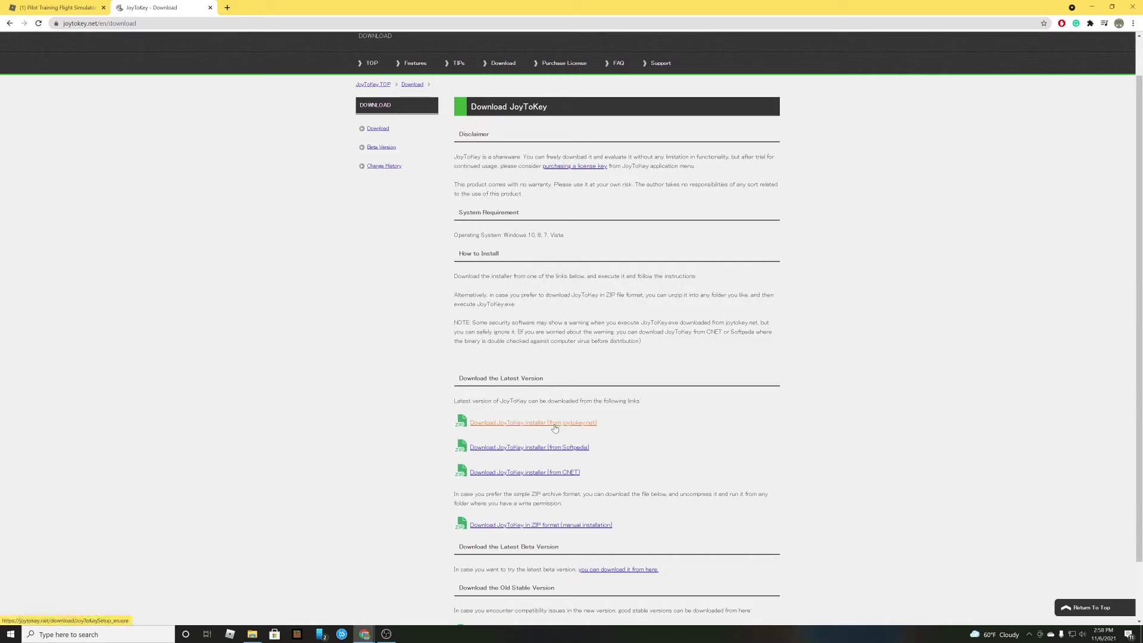
left_click(554, 428)
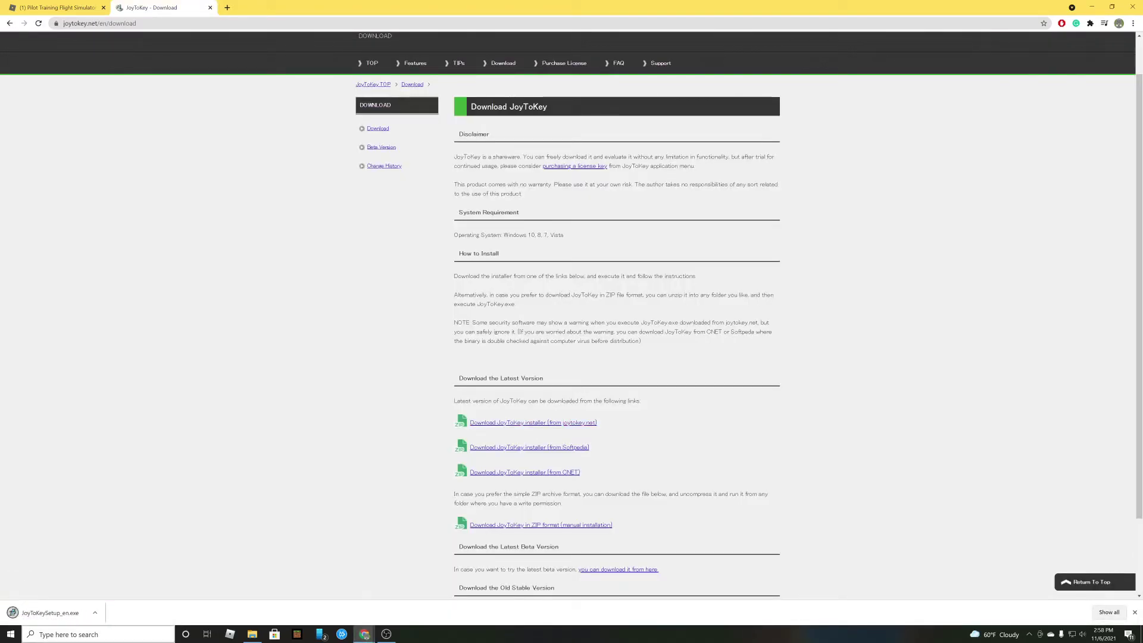
- Run the downloaded JoyToKeySetup_en.exe, accept the license agreement, and continue to the destination location
left_click(74, 619)
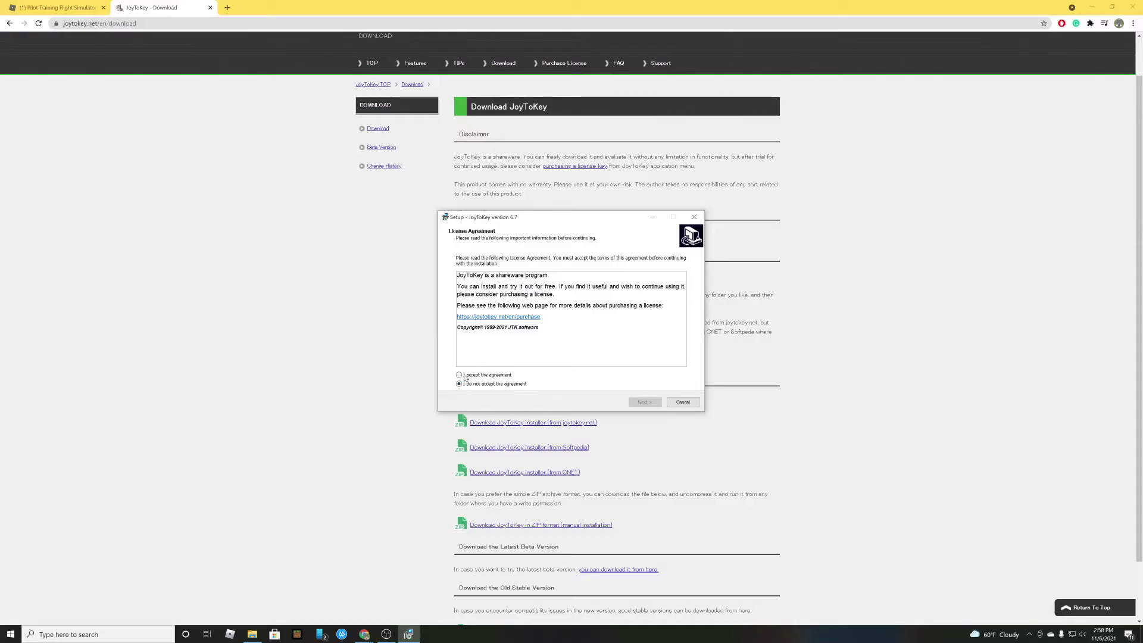
left_click(459, 375)
left_click(653, 403)
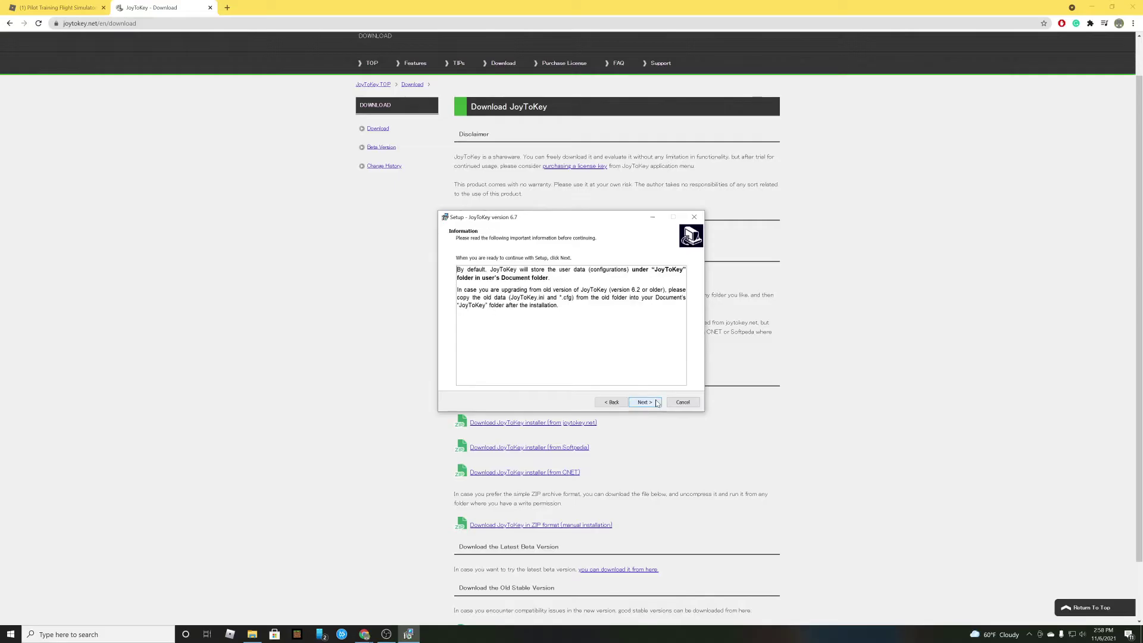
left_click(645, 402)
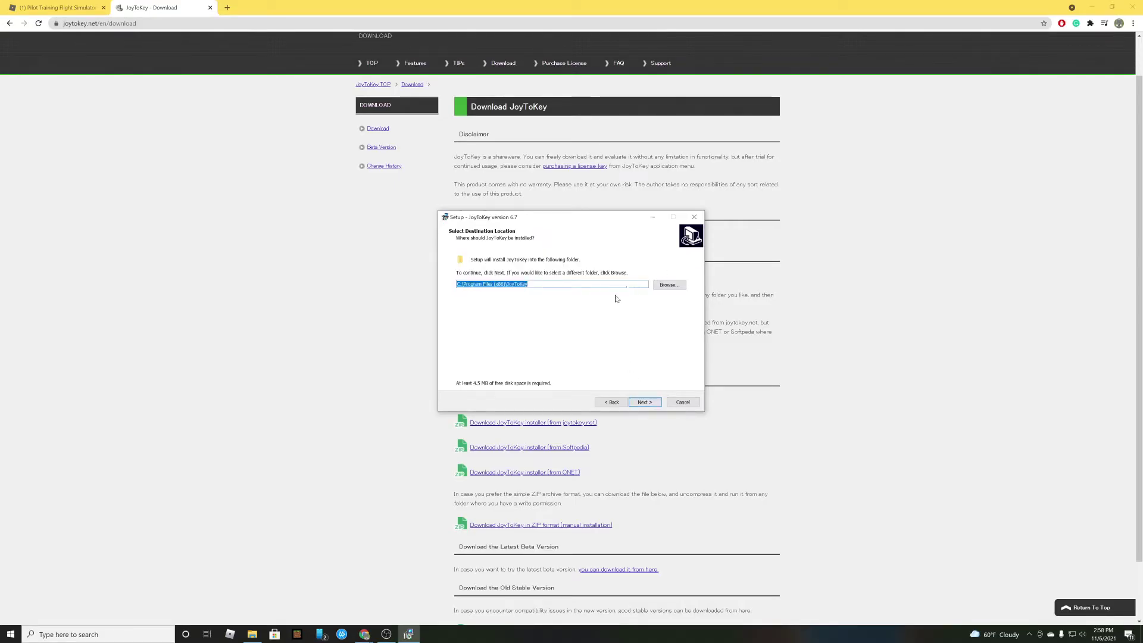
- Set the JoyToKey install location to the personal games folder on Local Disk (D:) and continue
left_click(667, 285)
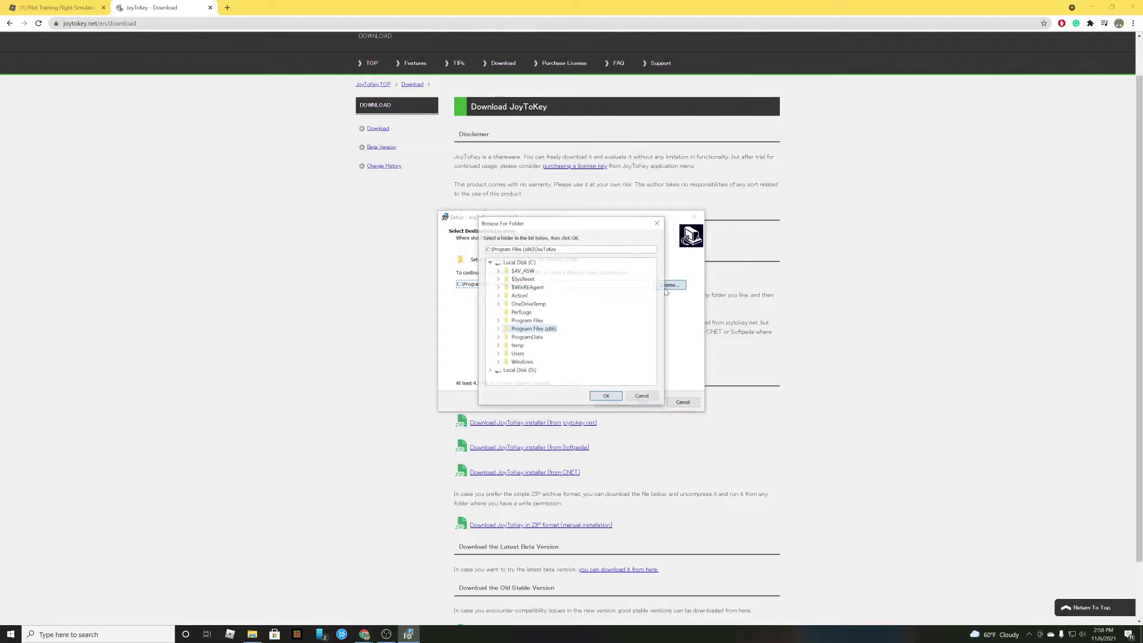
double_click(516, 370)
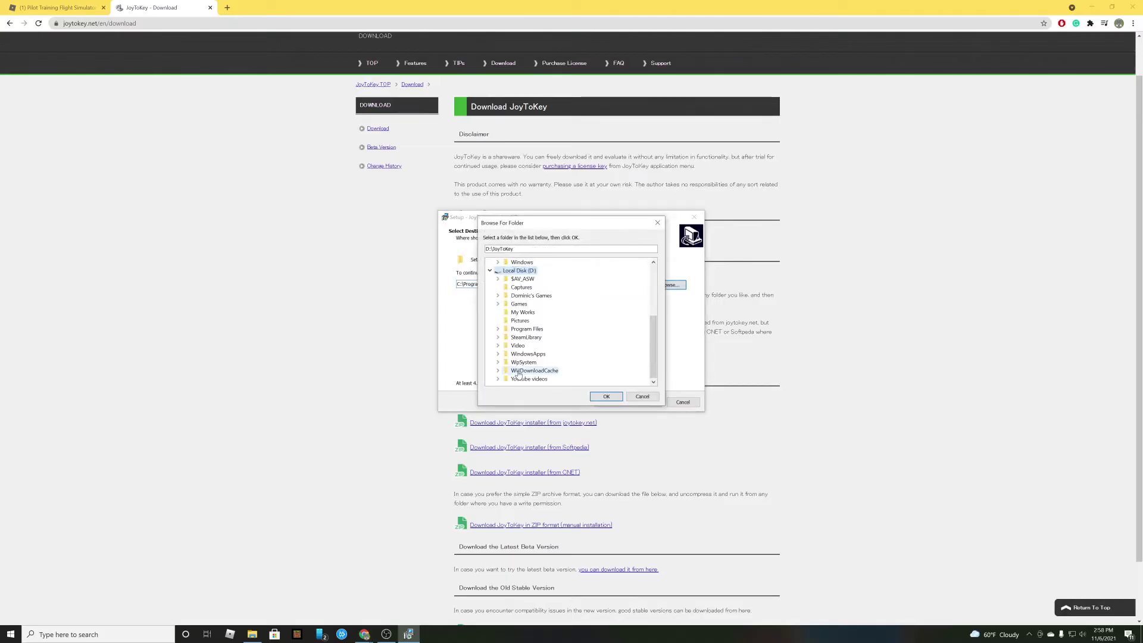
left_click(539, 298)
left_click(607, 397)
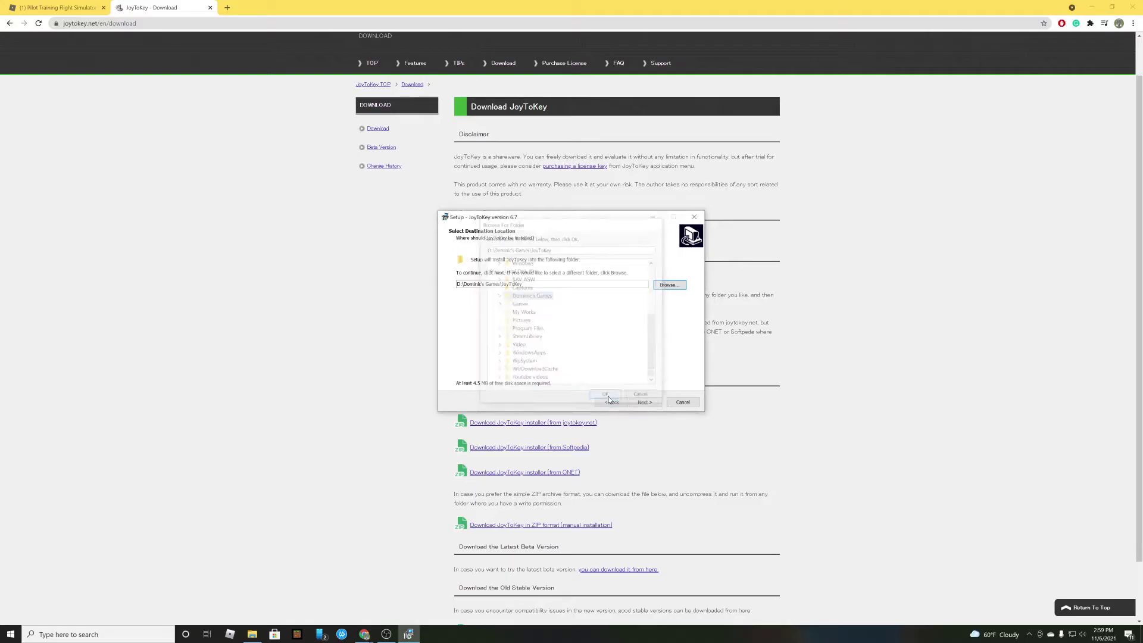
left_click(646, 402)
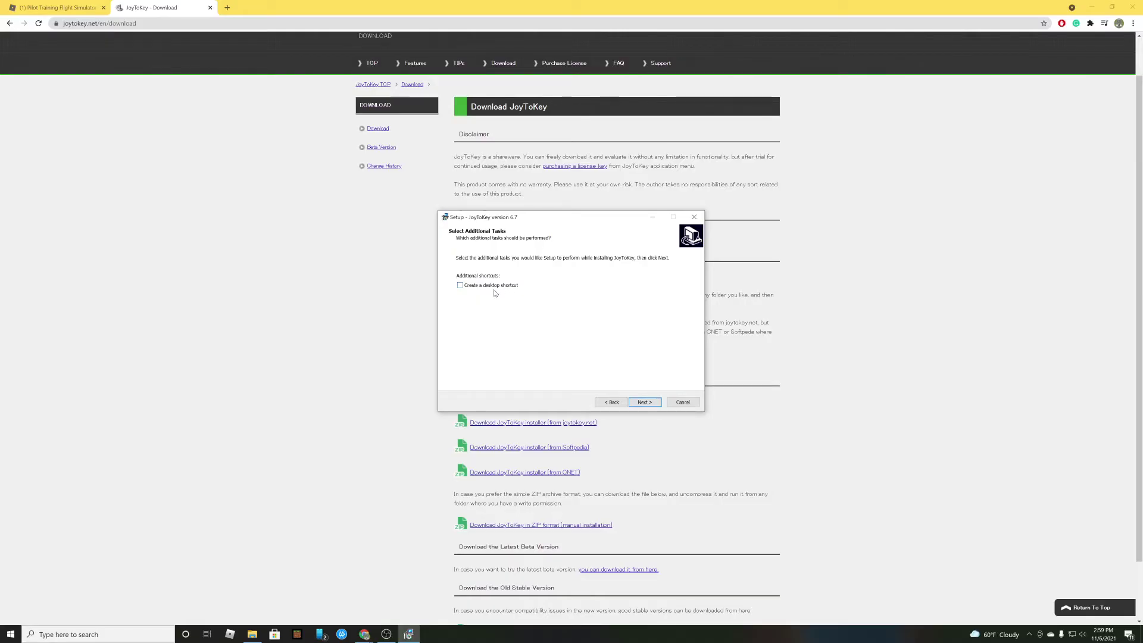
- Install JoyToKey with a desktop shortcut and finish setup with the option to launch it enabled
left_click(648, 402)
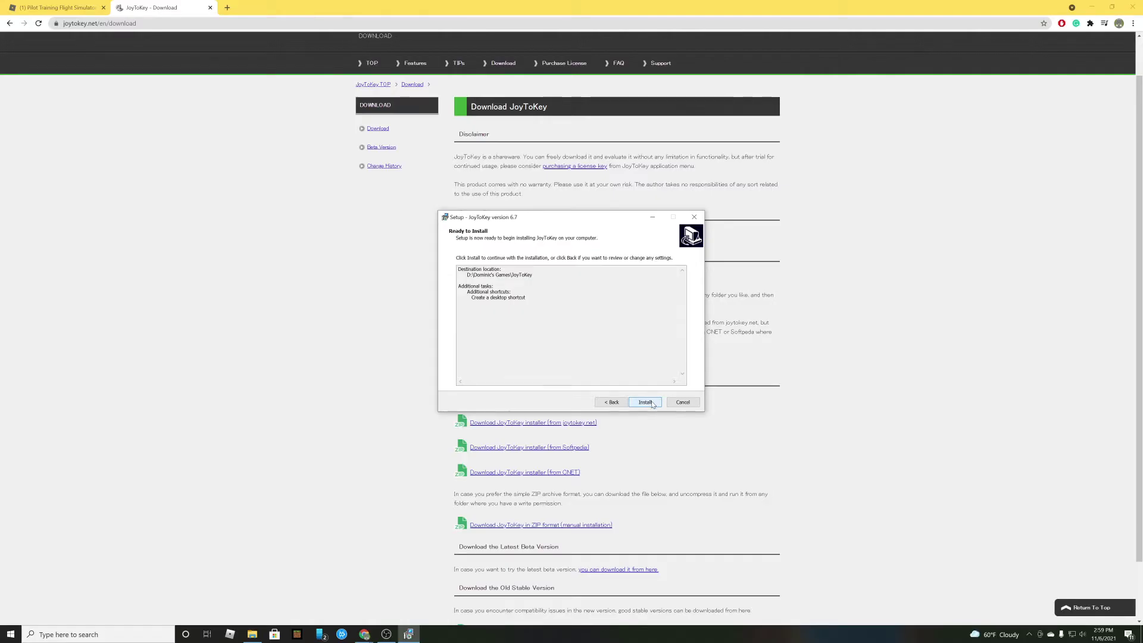
left_click(651, 403)
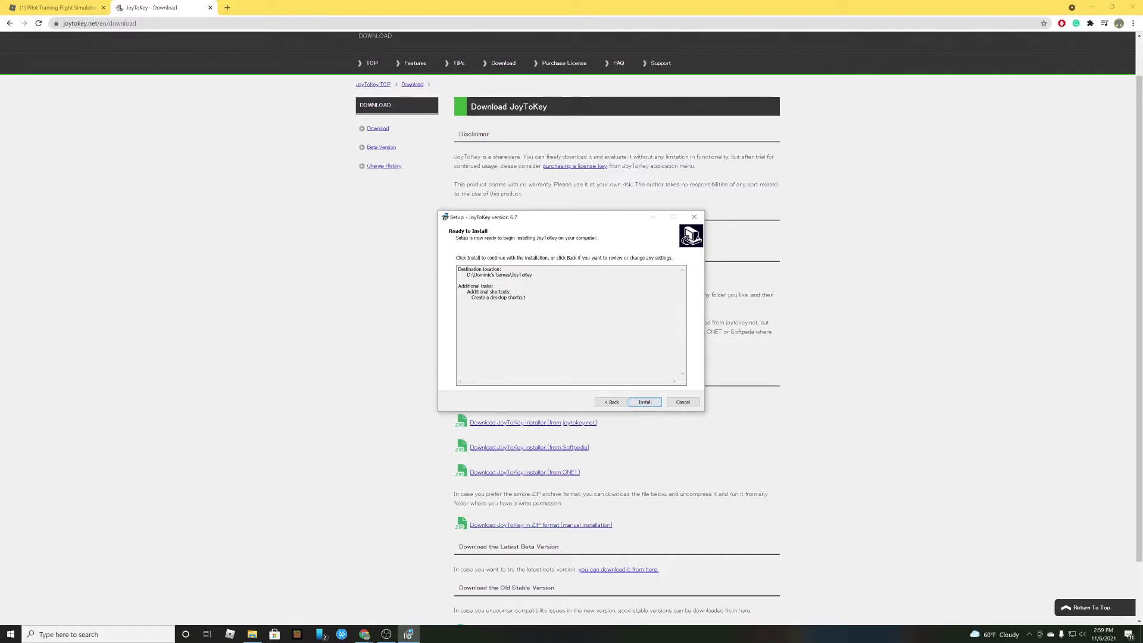
left_click(646, 403)
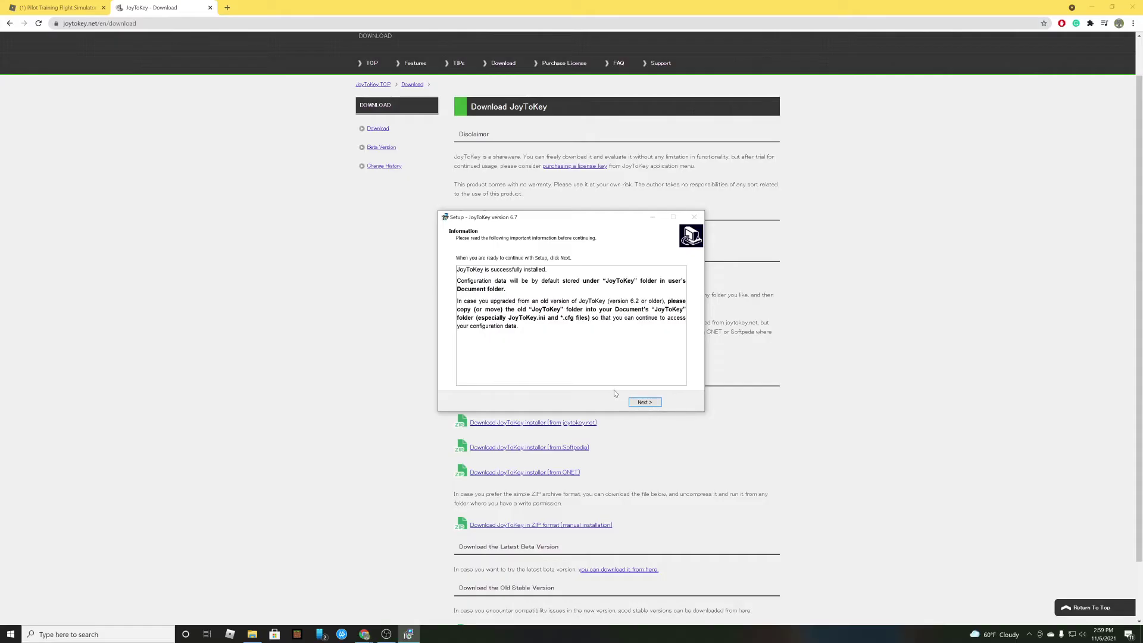
left_click(642, 403)
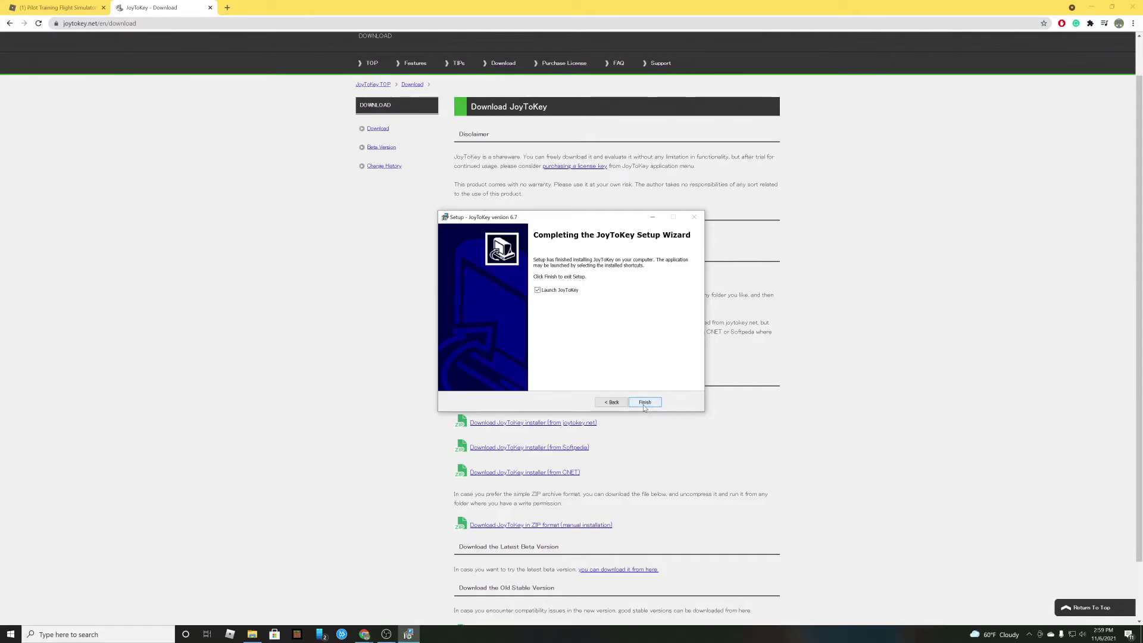
left_click(646, 403)
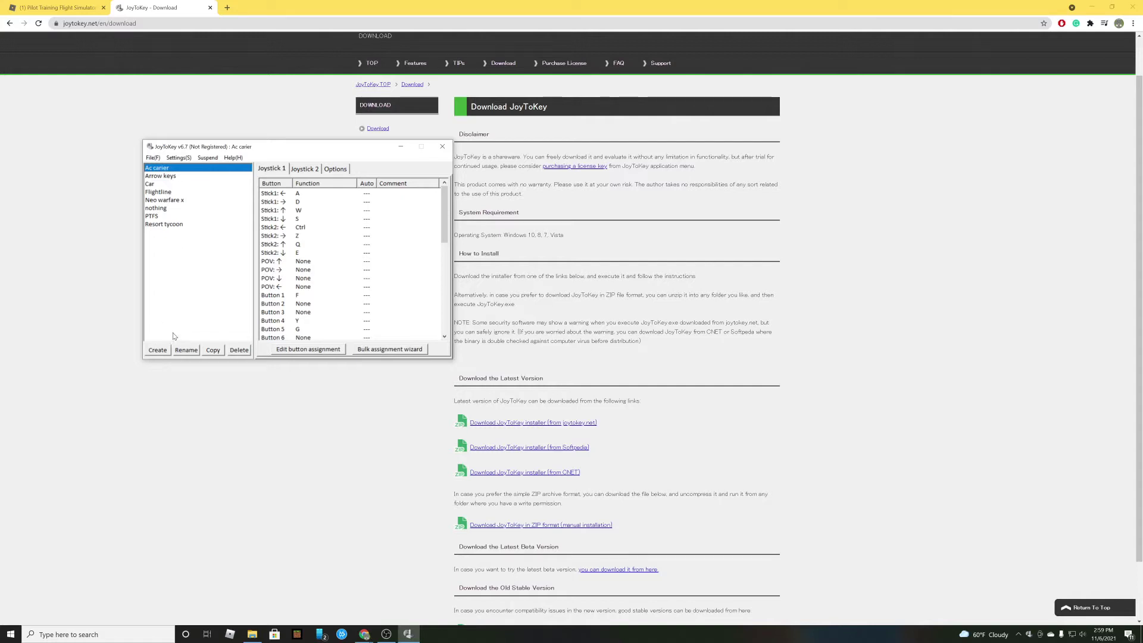
- Open the prompt for creating a new profile, dismiss it, and select the existing PTFS profile
left_click(159, 350)
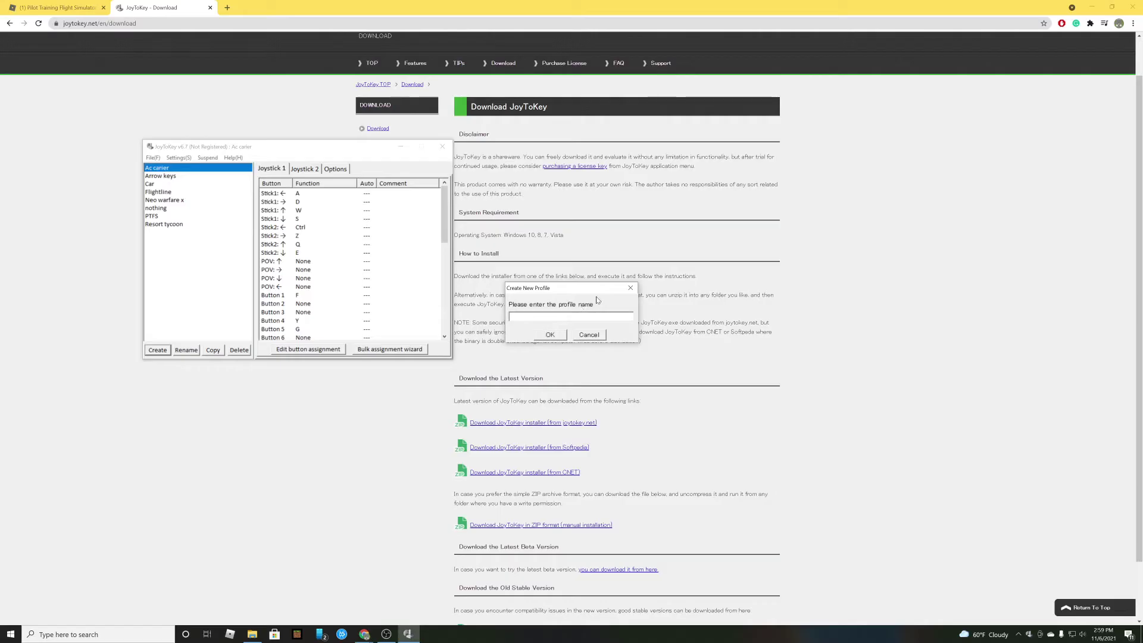
left_click(630, 287)
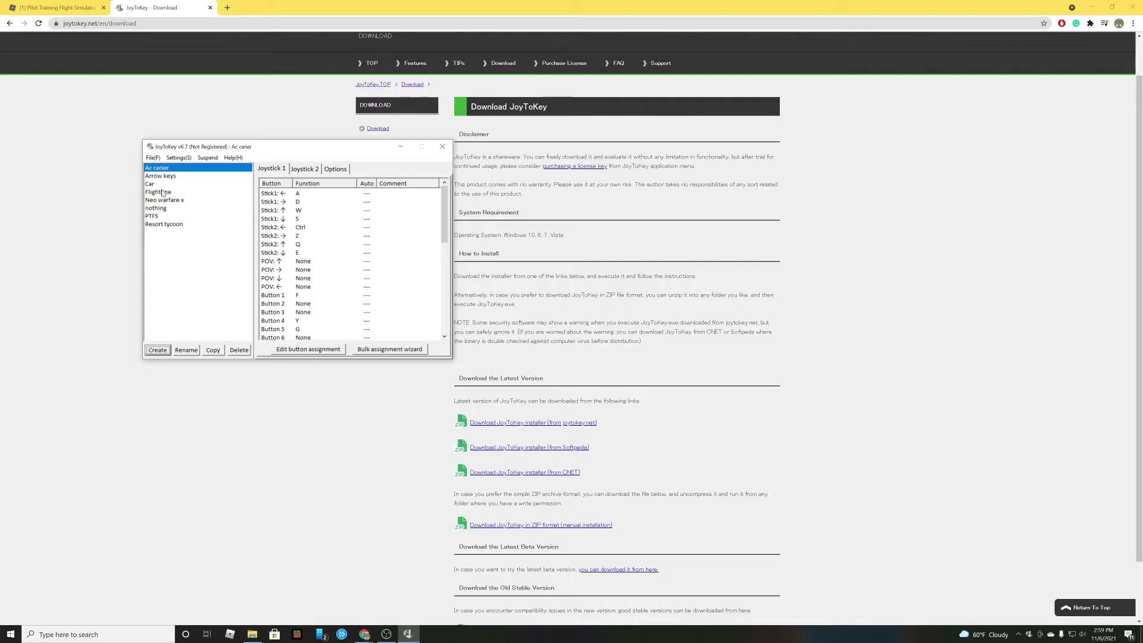
left_click(177, 218)
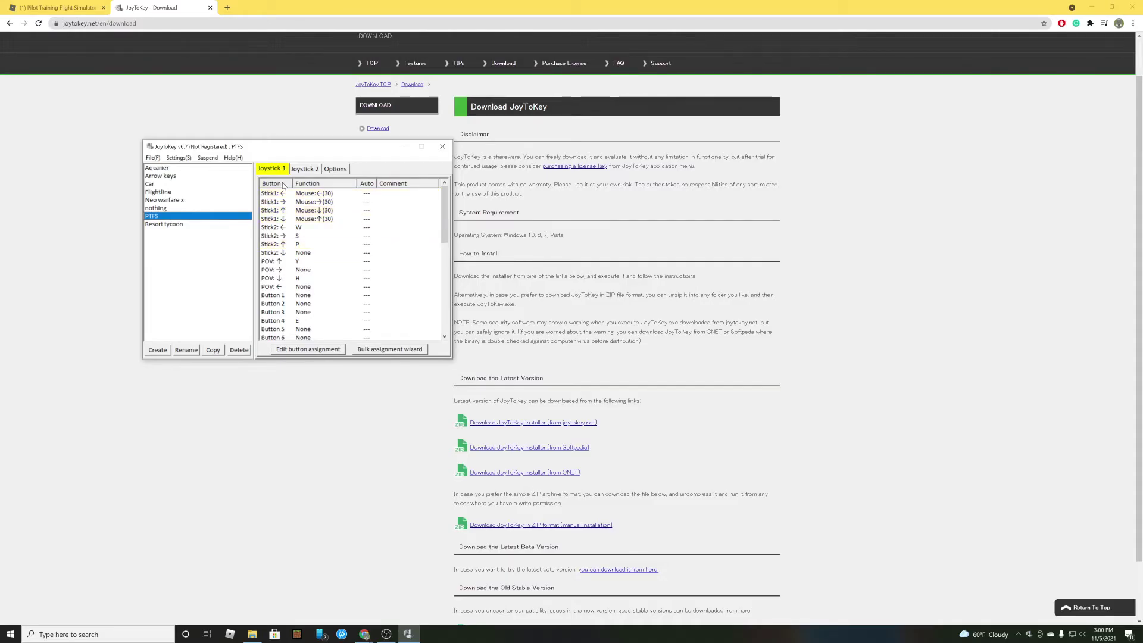
- Examine the special key and mouse movement options for the Stick1 left assignment, and look over the profile's remaining button assignments
left_click(319, 195)
right_click(319, 195)
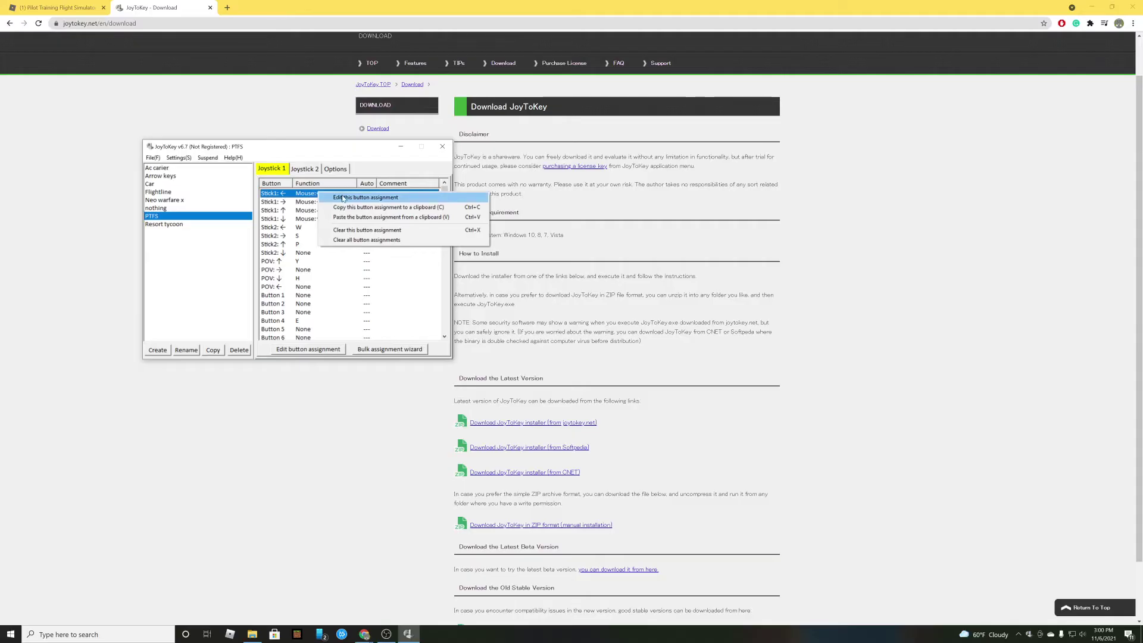
left_click(343, 198)
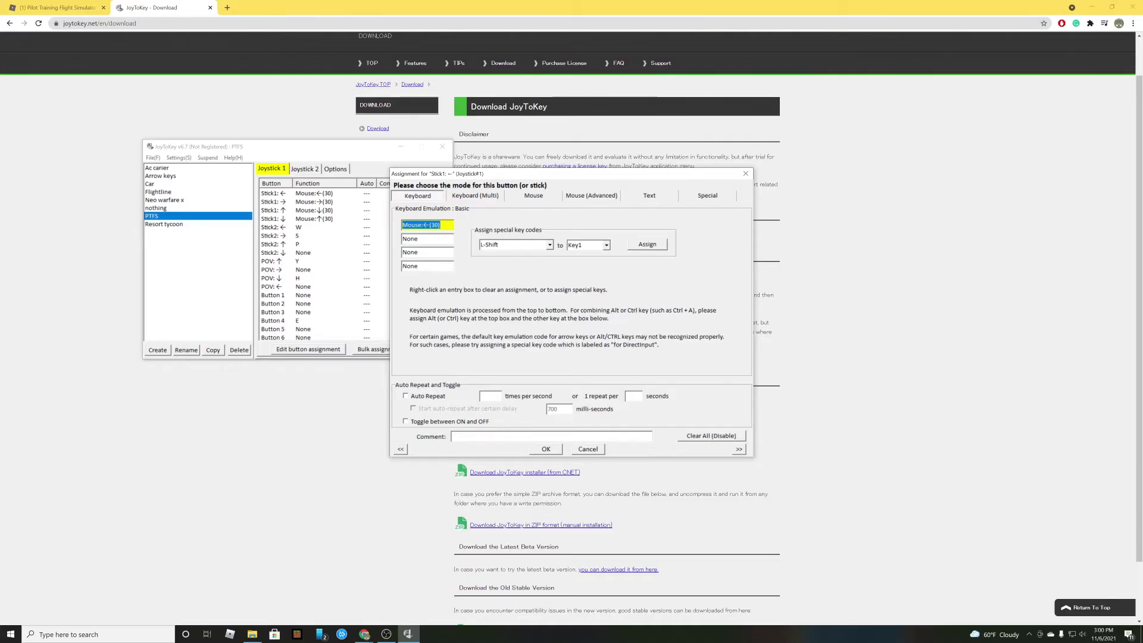
right_click(442, 227)
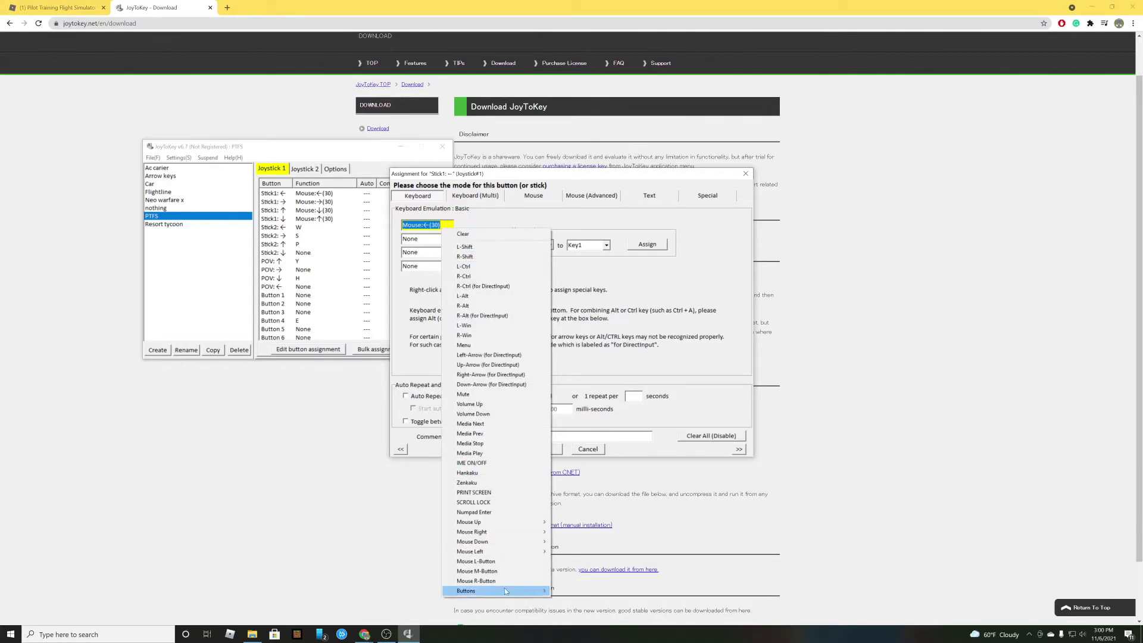
mouse_move(494, 541)
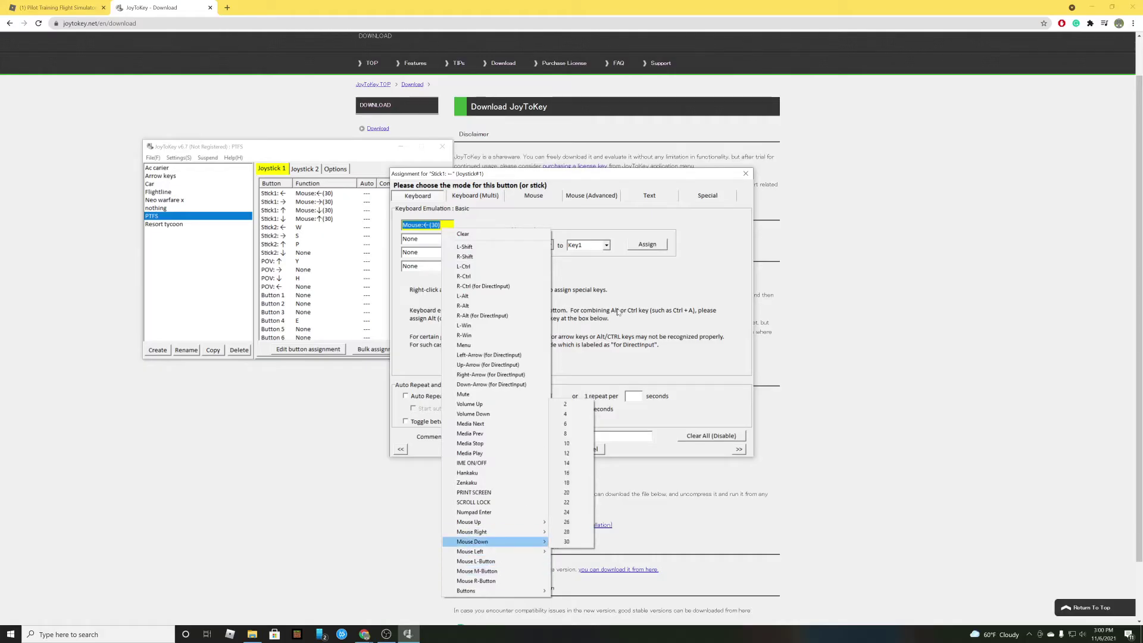
left_click(637, 289)
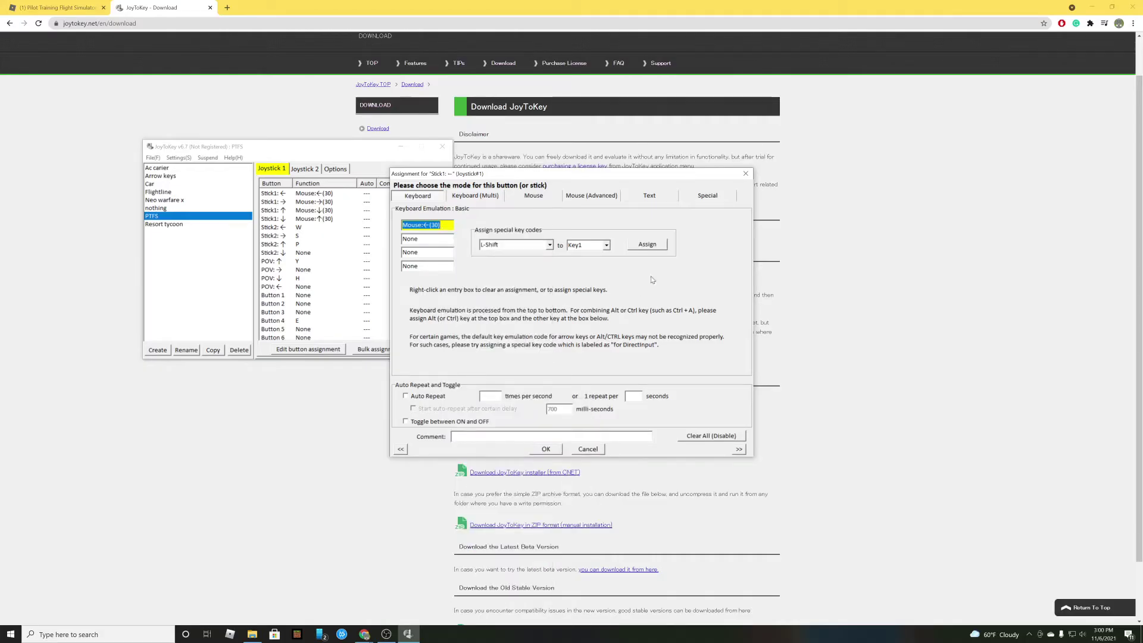
left_click(549, 448)
scroll(384, 313, "down", 4)
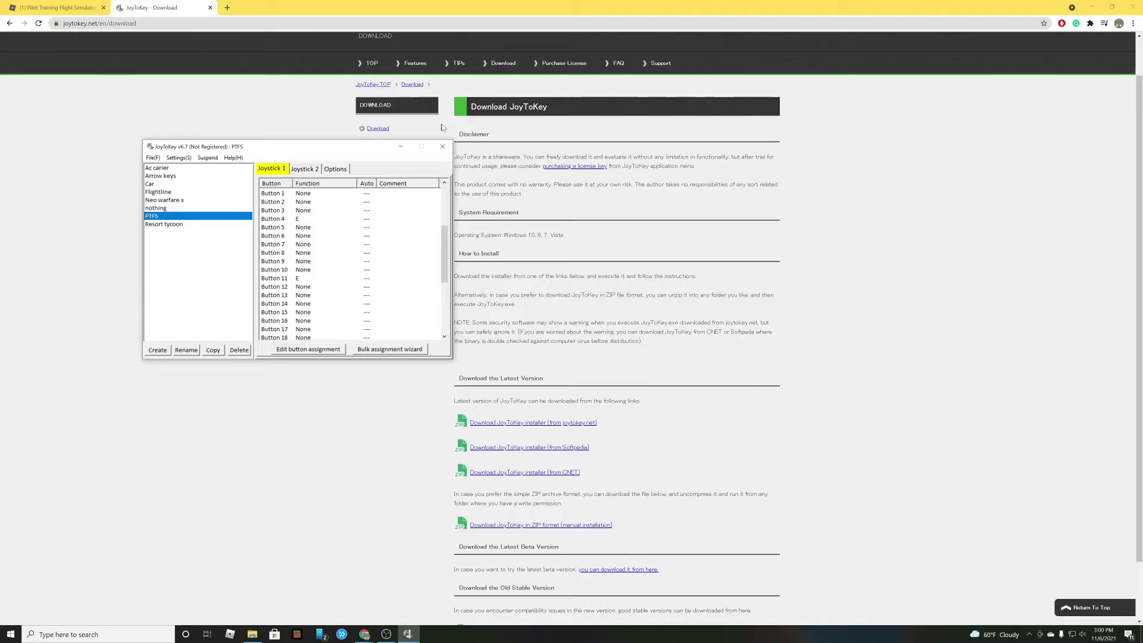
- Switch to the Roblox page for Pilot Training Flight Simulator, join the existing private server, and start playing to reach the airport selection
left_click(397, 150)
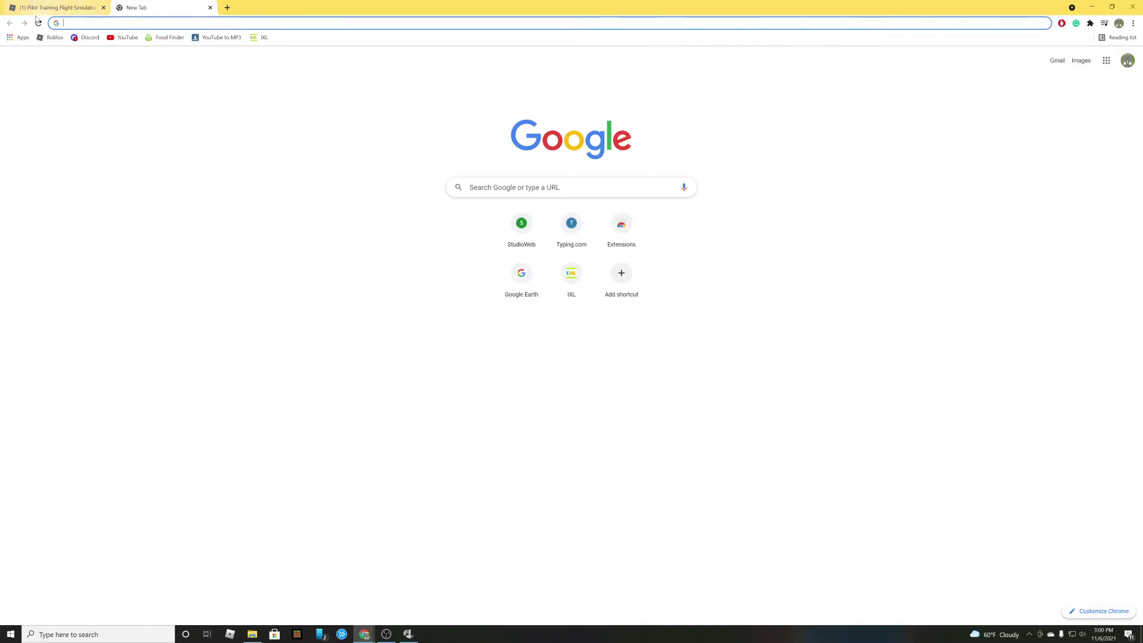
left_click(23, 3)
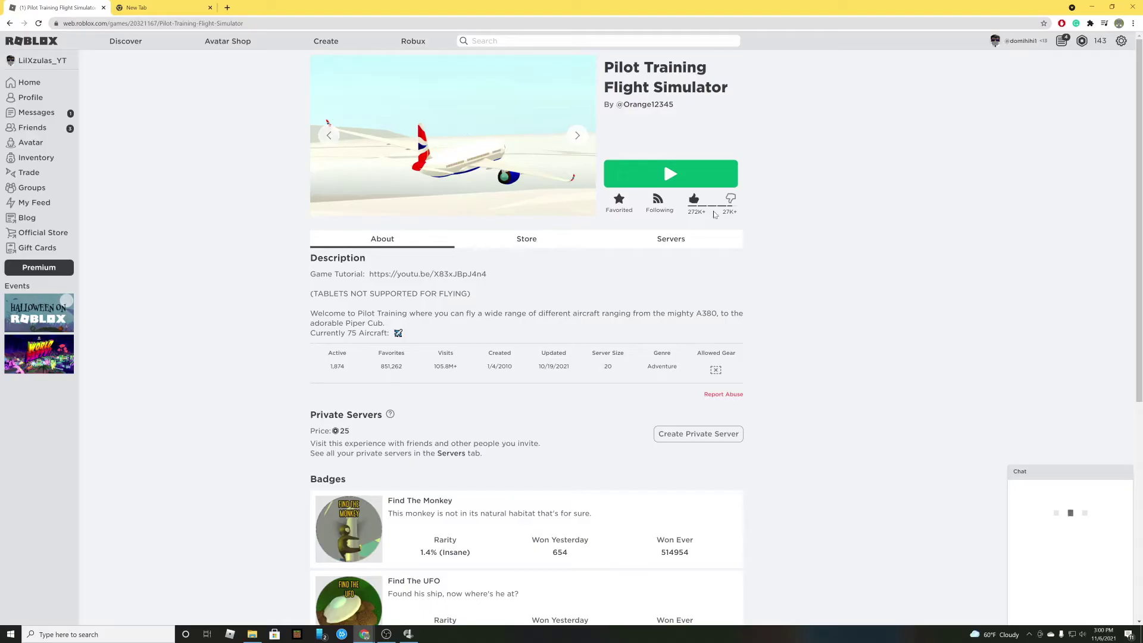
left_click(671, 239)
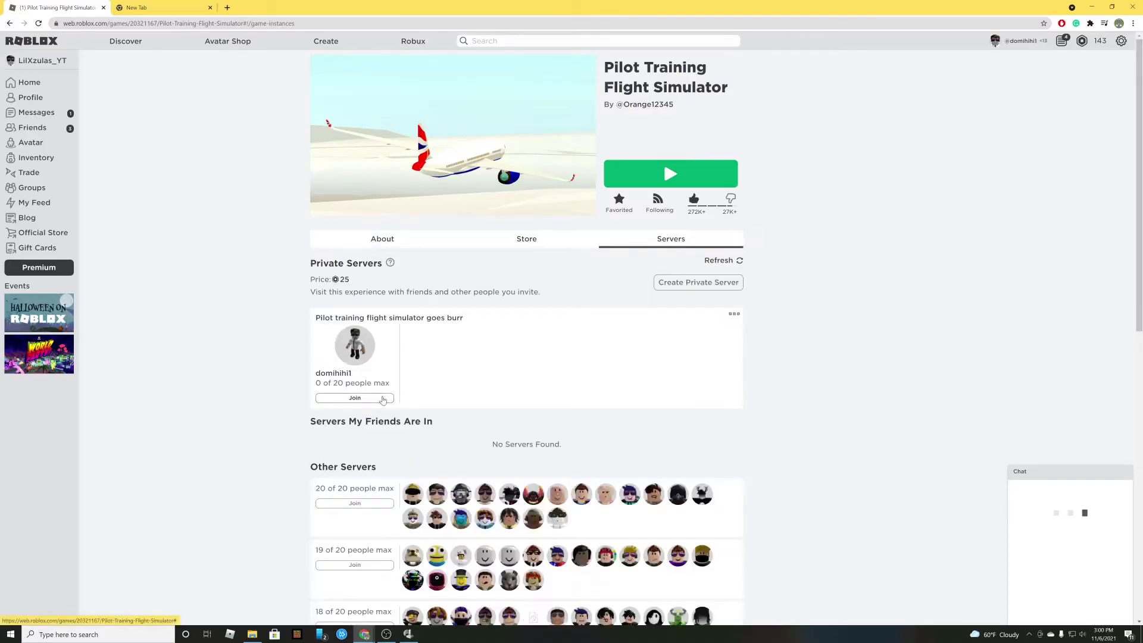
left_click(357, 398)
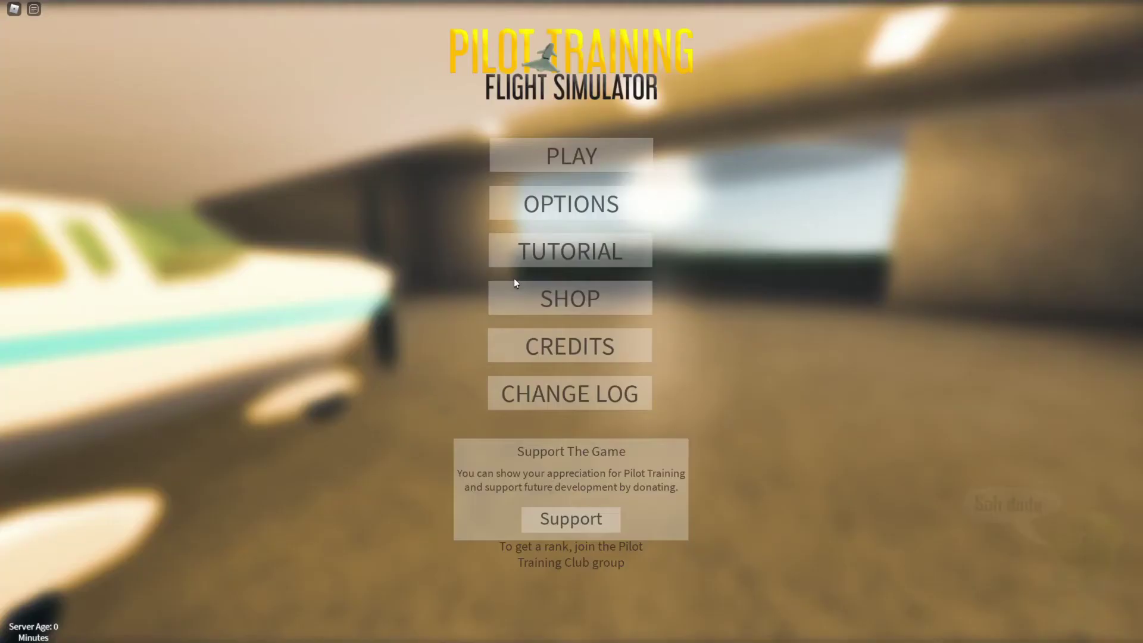
left_click(571, 153)
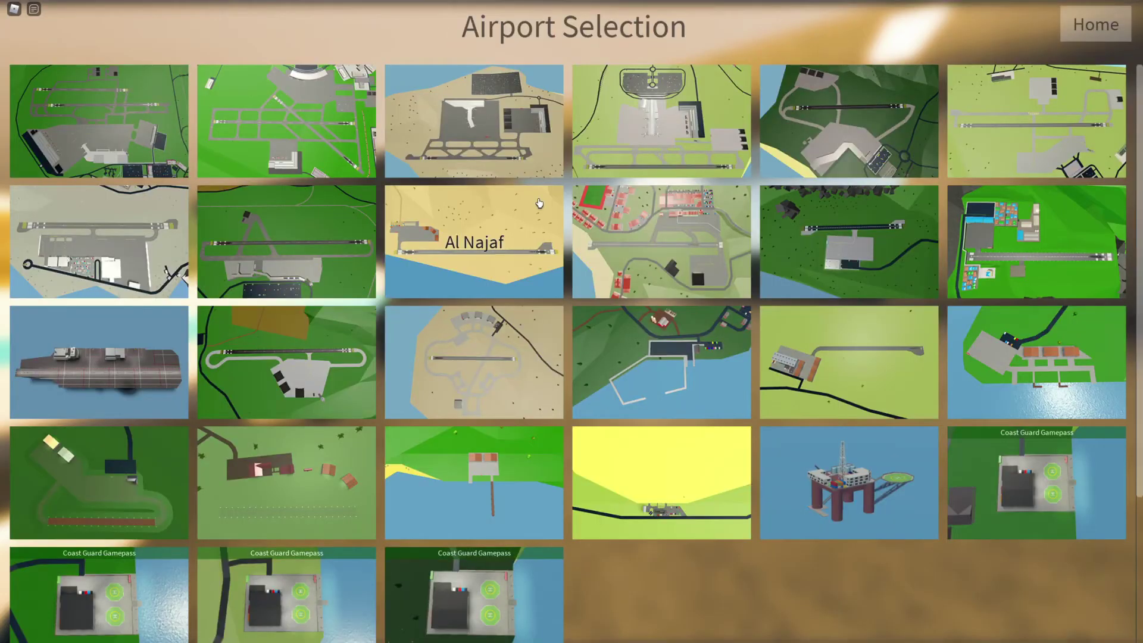
- Spawn at the airport listed just before Al Najaf and walk to the Plane Spawn sign to open the aircraft selection
left_click(247, 279)
key("w")
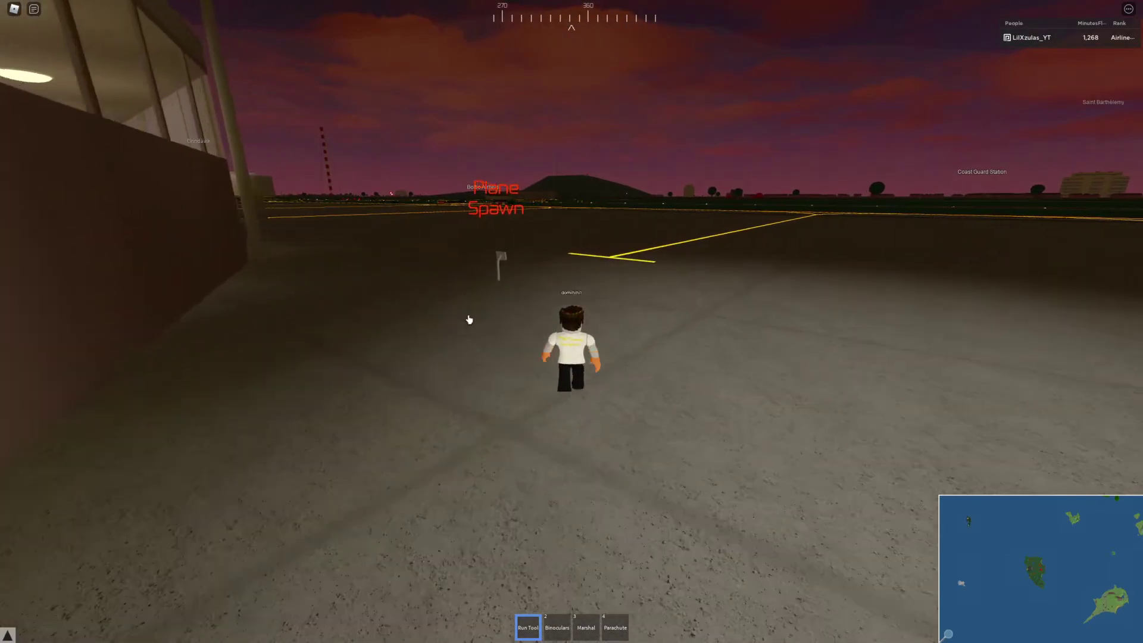
key("1")
left_click(439, 497)
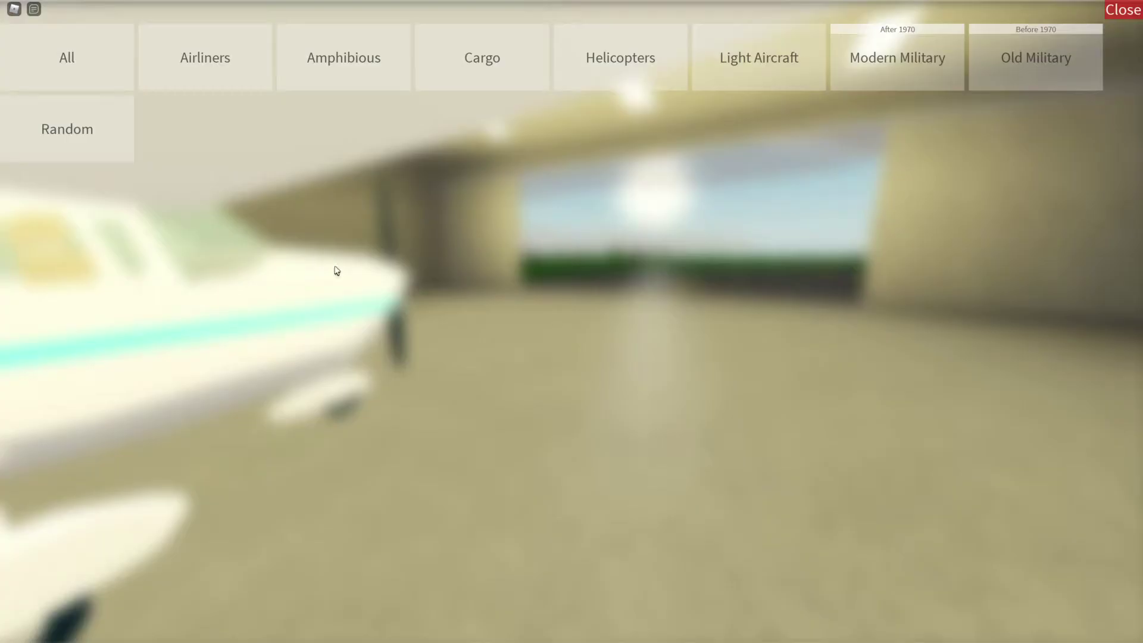
- Spawn a Bombardier CRJ700 airliner in the United Airlines livery
left_click(245, 56)
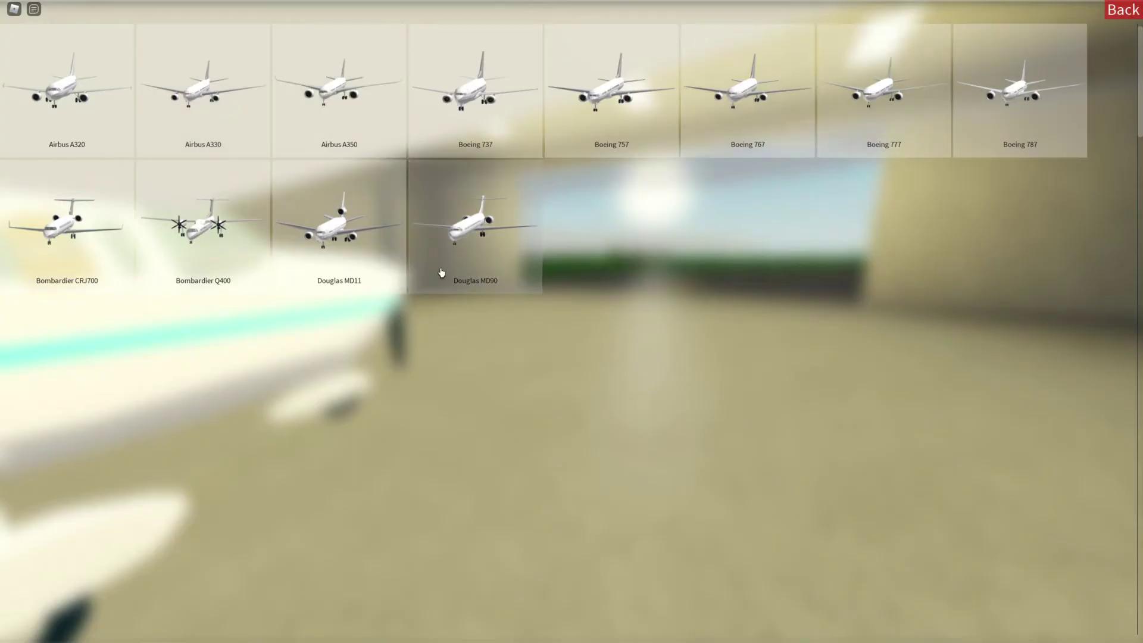
left_click(104, 271)
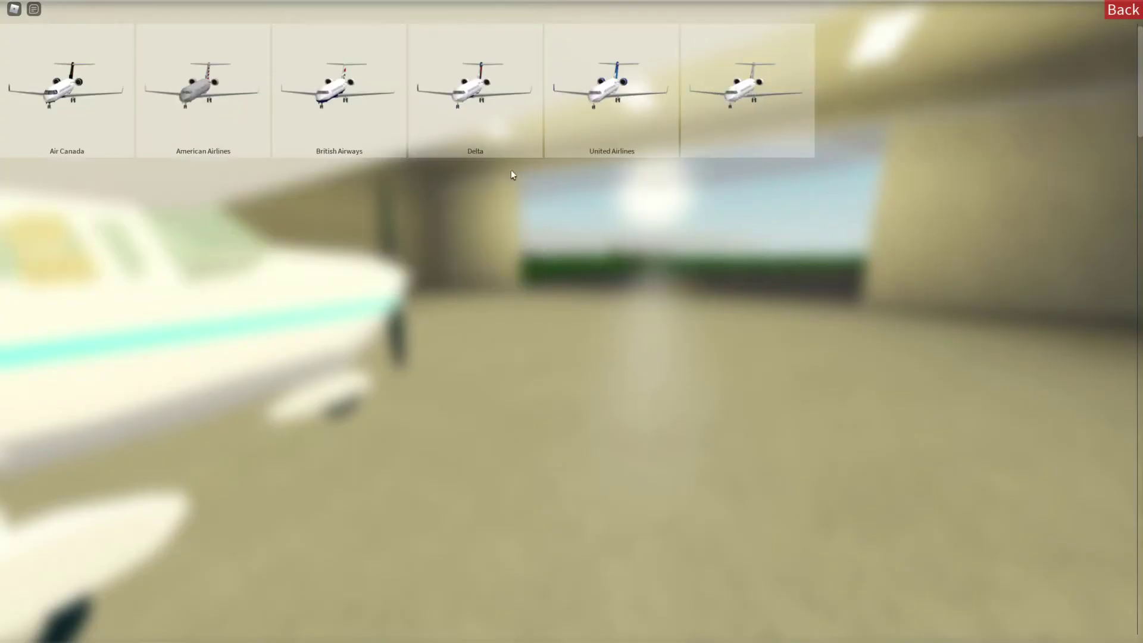
left_click(643, 113)
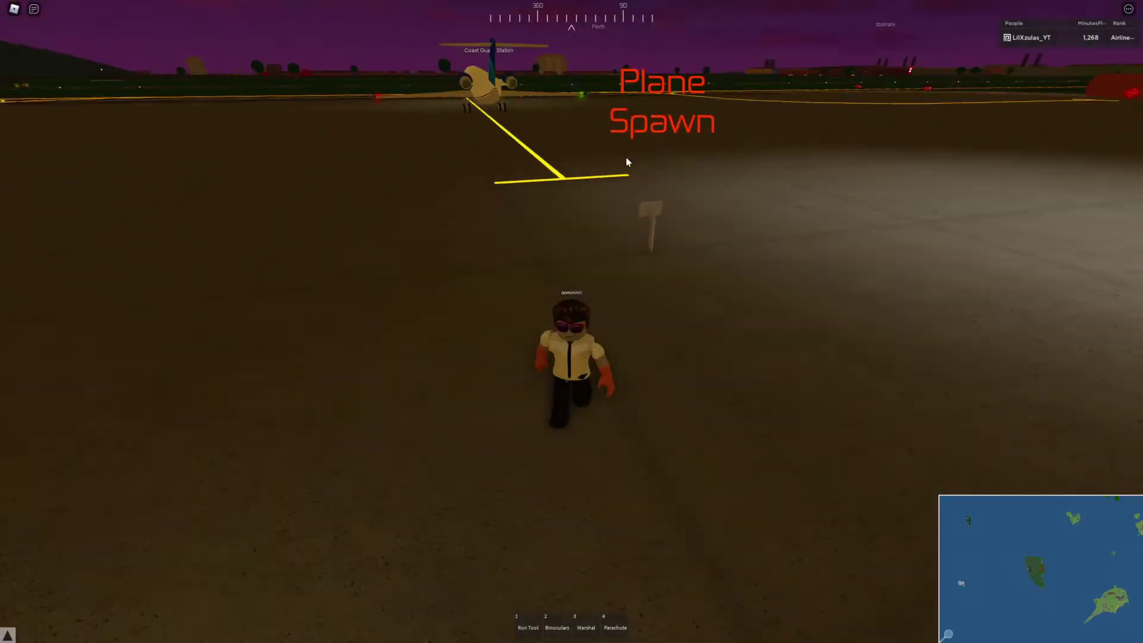
- Walk to the spawned CRJ700, take the pilot's seat, and increase the throttle
key("w")
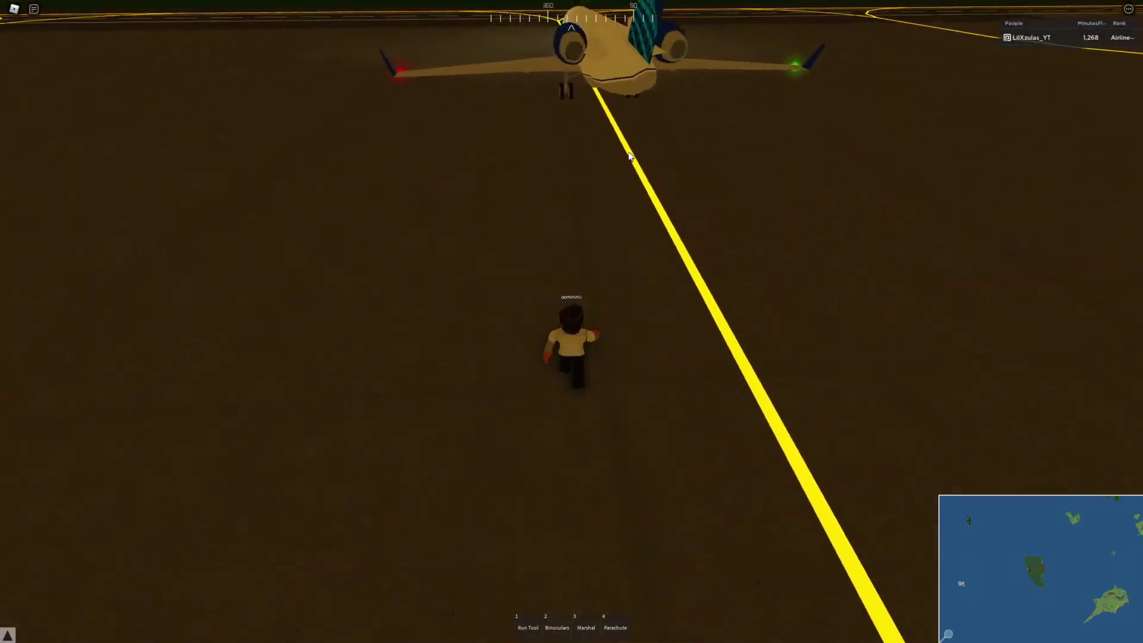
key("e")
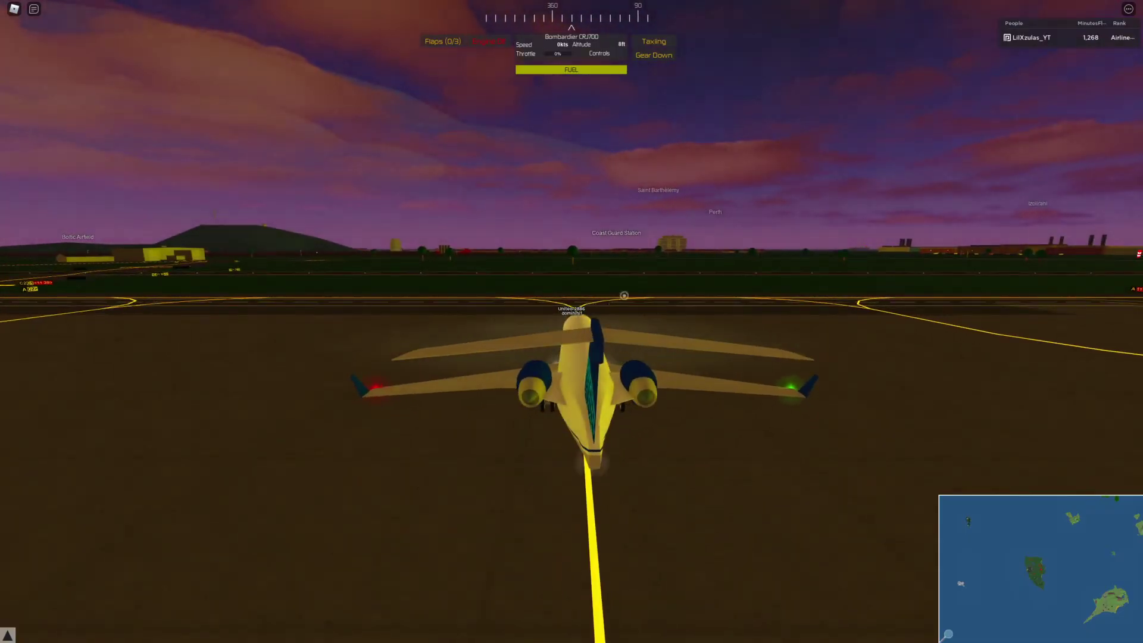
key("w")
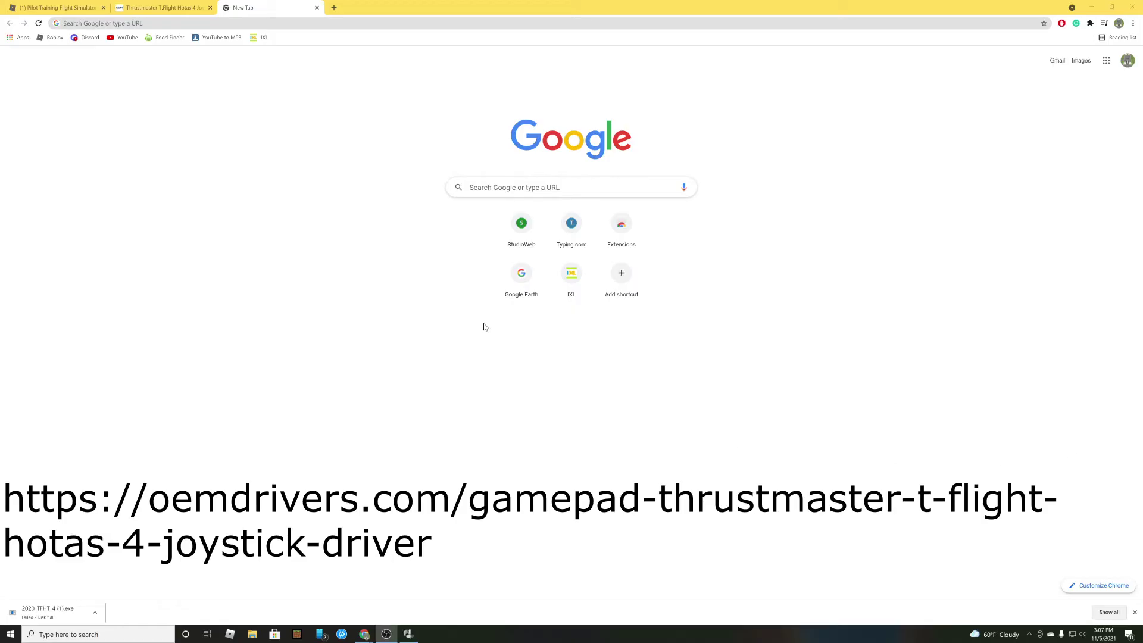
- Switch to the oemdrivers.com page in Chrome and download the Thrustmaster T.Flight Hotas 4 joystick driver
left_click(159, 7)
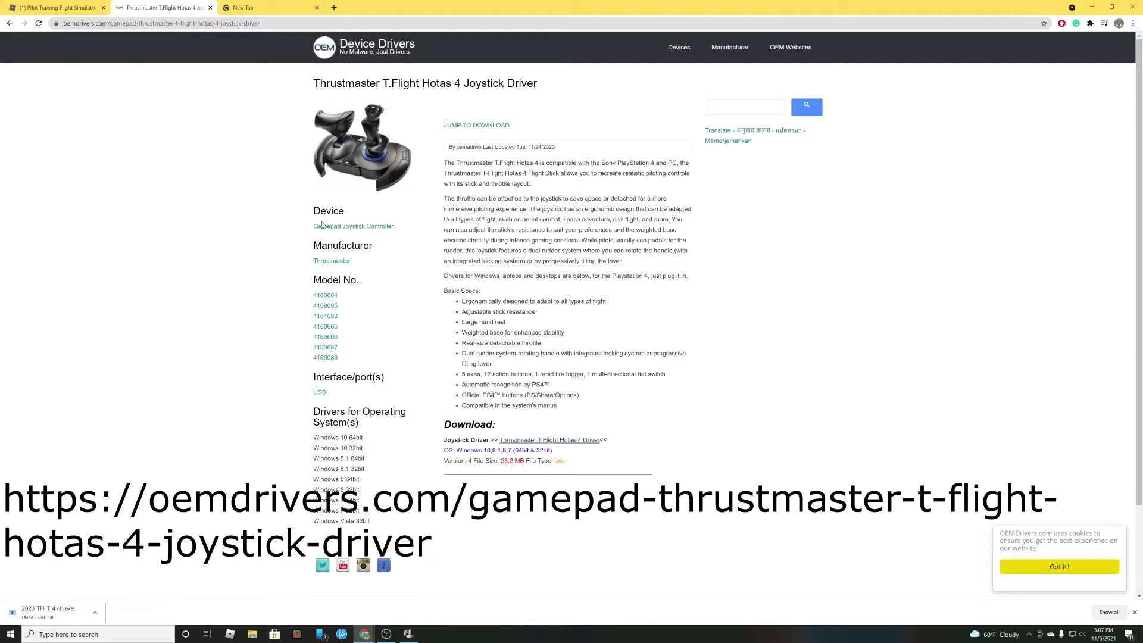
scroll(580, 495, "down", 1)
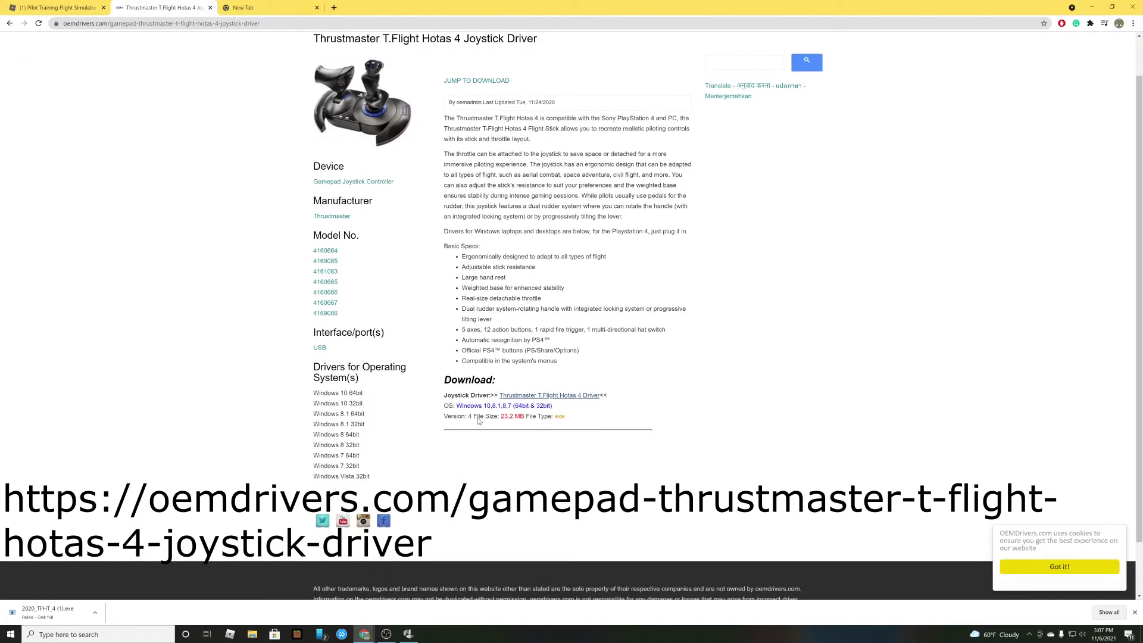
left_click(537, 397)
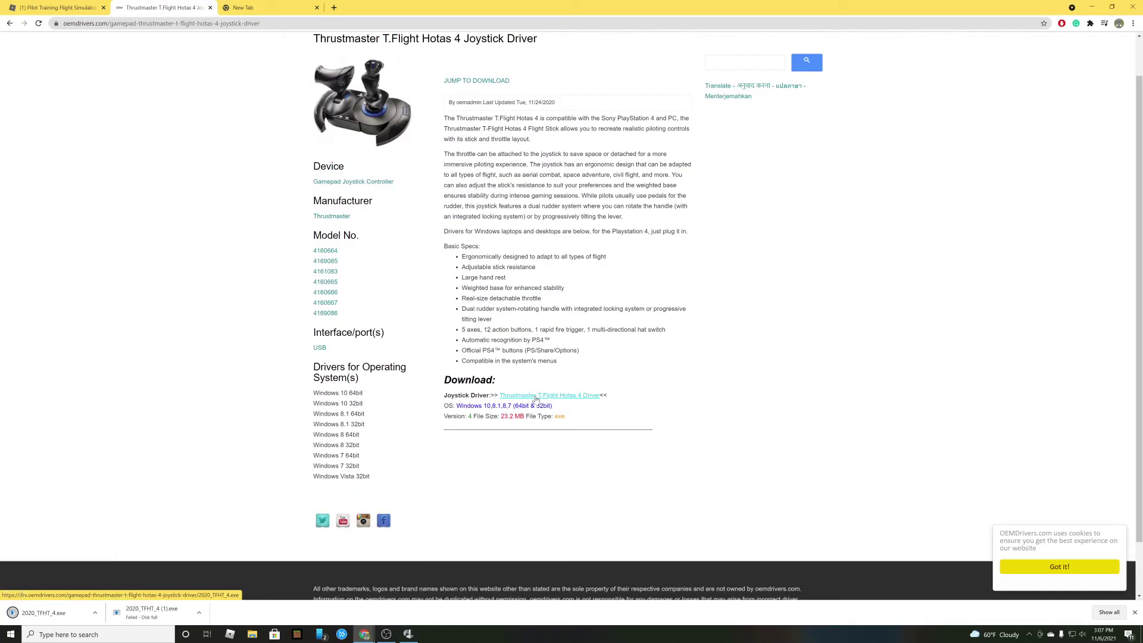
- Run the downloaded 2020_TFHT_4.exe and completely remove the existing TM Flight Series installation
left_click(53, 615)
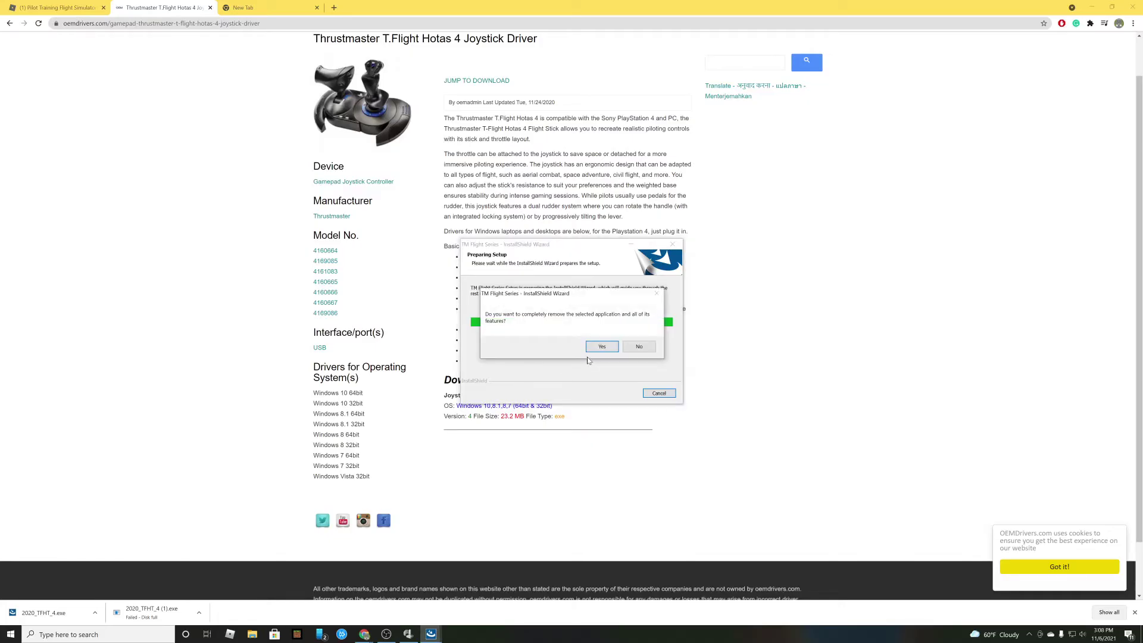
left_click(602, 347)
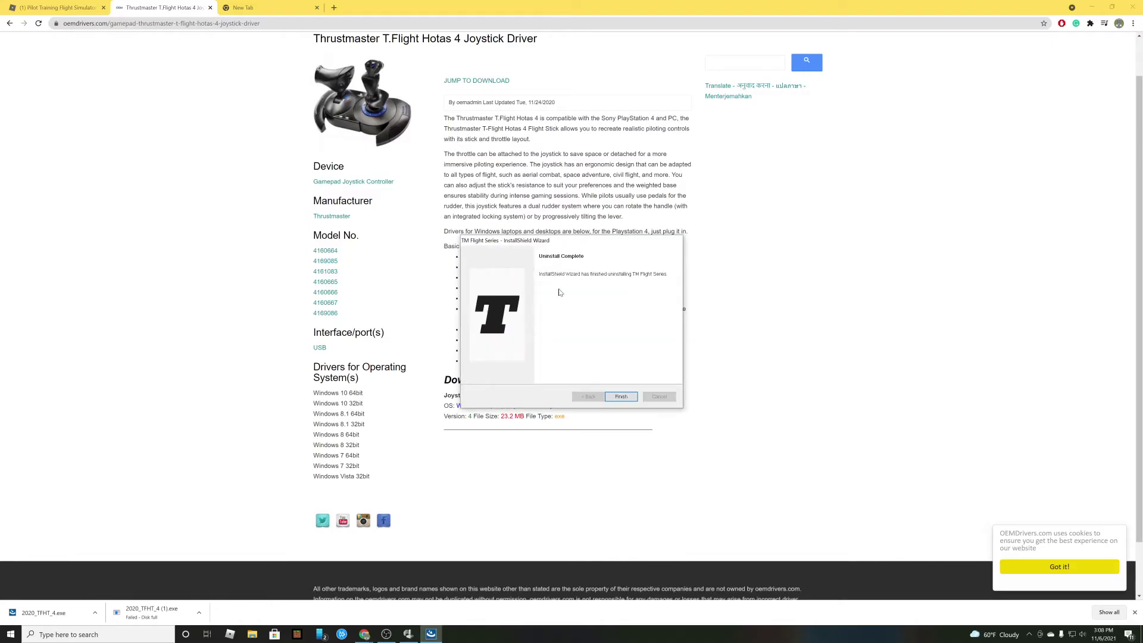
left_click(621, 396)
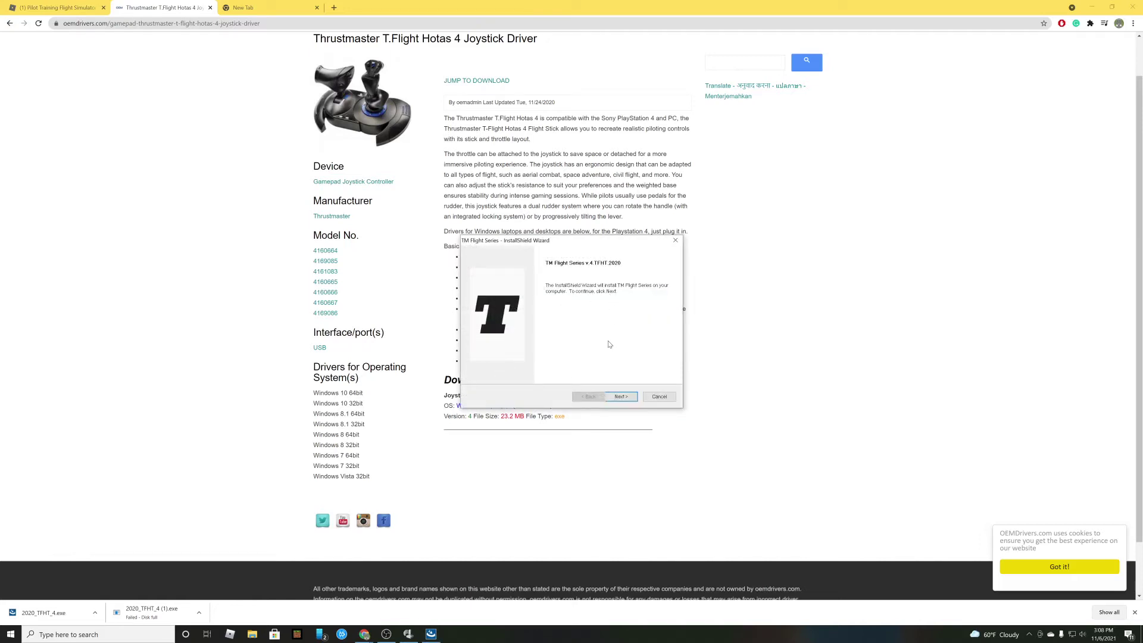
- Start the TM Flight Series v.4 TFHT 2020 setup and accept the license agreement
left_click(621, 396)
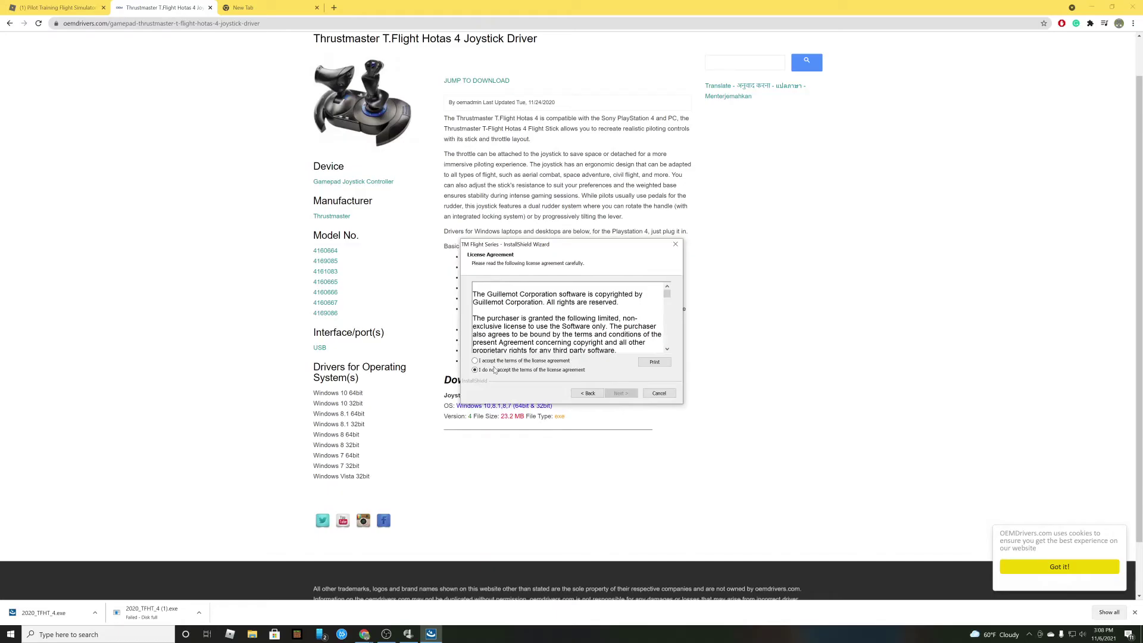
left_click(500, 362)
left_click(620, 393)
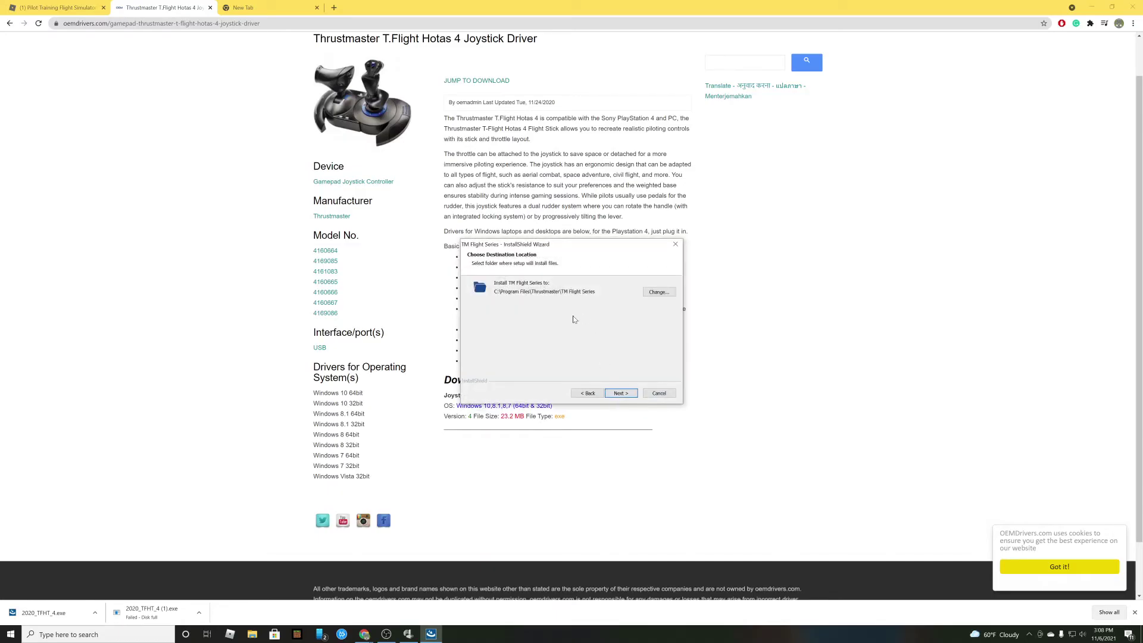
- Set the destination to the personally named games folder on Local Disk (D:) and install TM Flight Series there
left_click(659, 292)
scroll(557, 351, "down", 3)
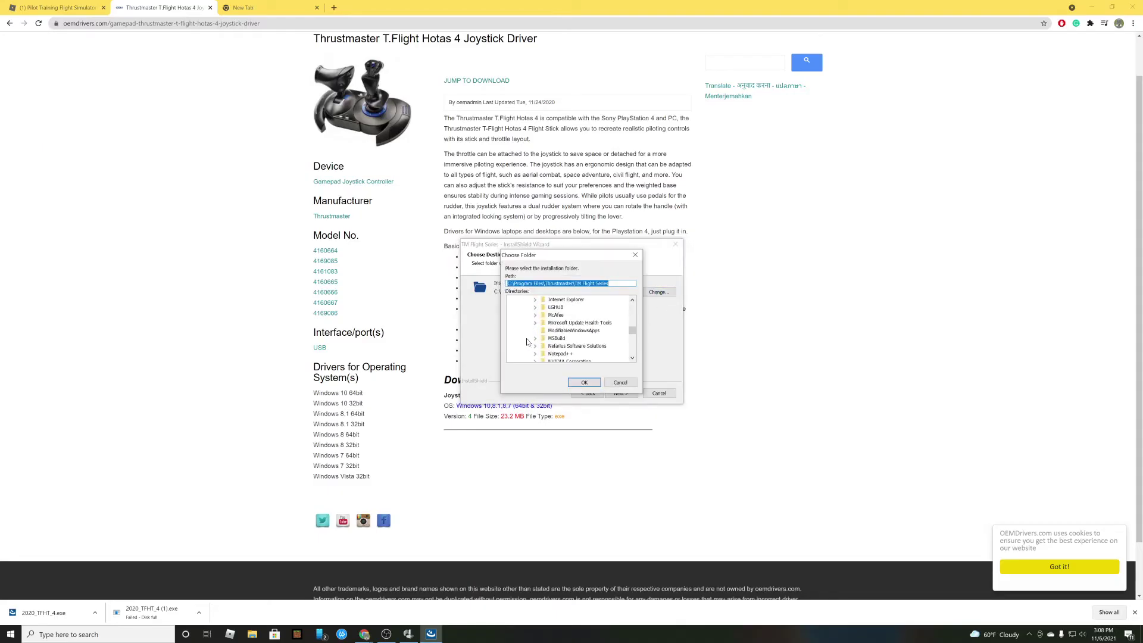
scroll(556, 356, "down", 3)
left_click(546, 346)
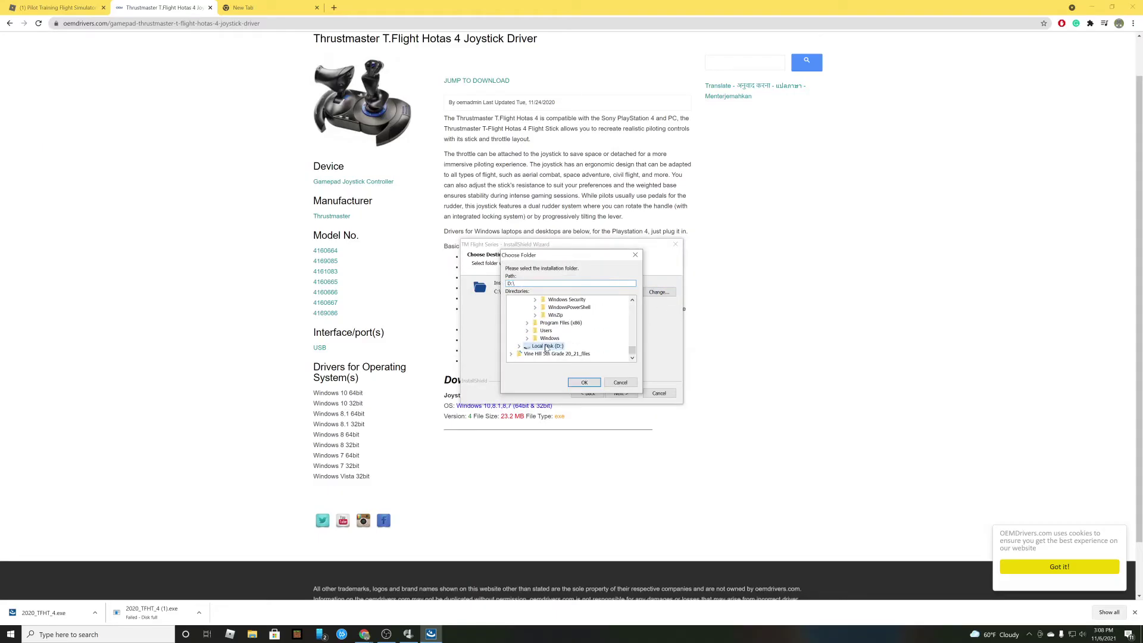
double_click(546, 347)
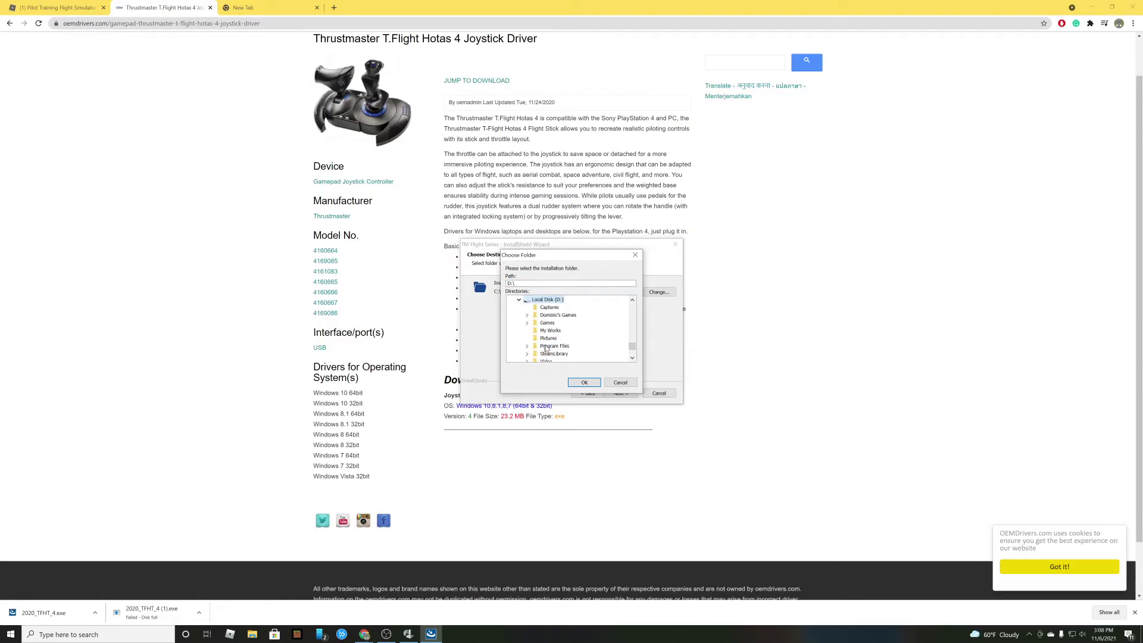
left_click(557, 316)
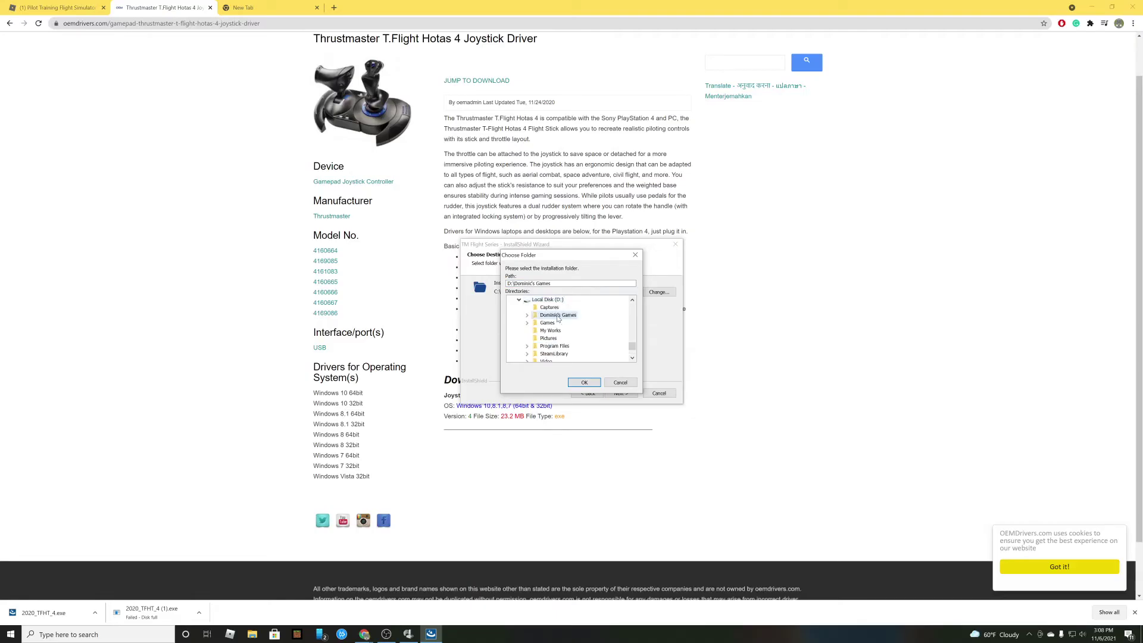
left_click(583, 383)
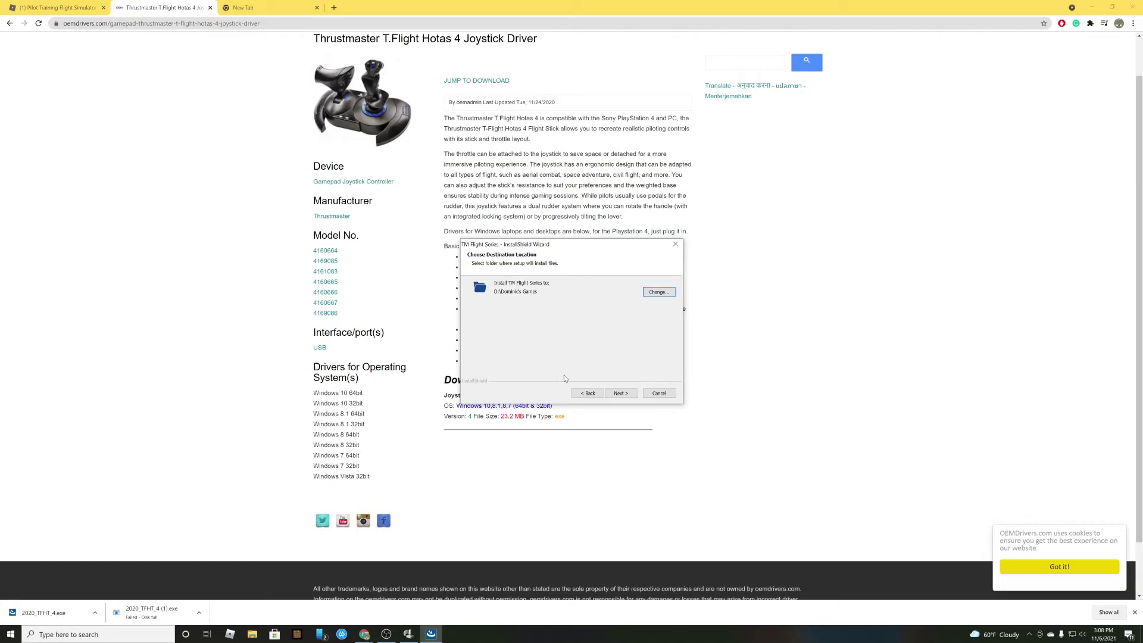
left_click(629, 397)
left_click(622, 393)
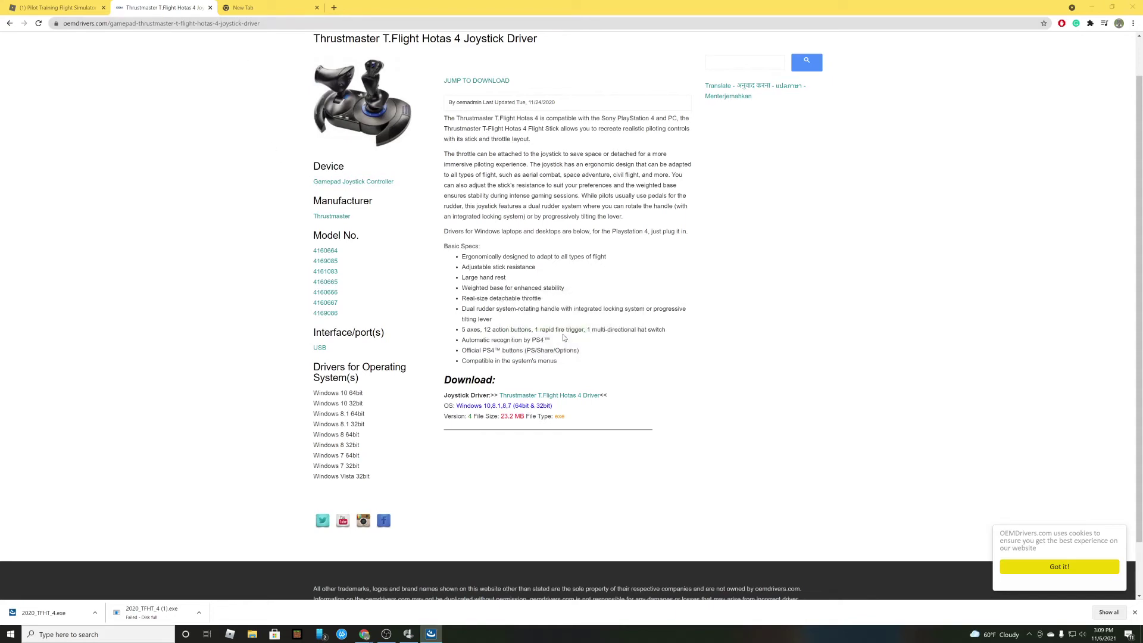
- Close the driver page, join the private server from the Pilot Training Flight Simulator page, and start playing
left_click(210, 8)
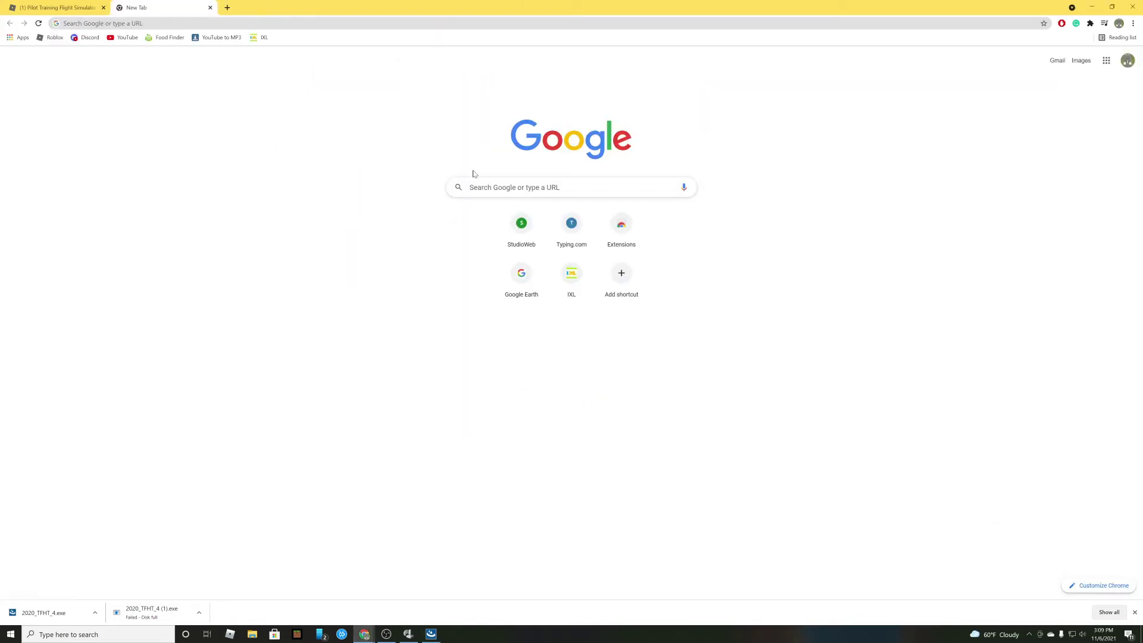
left_click(11, 5)
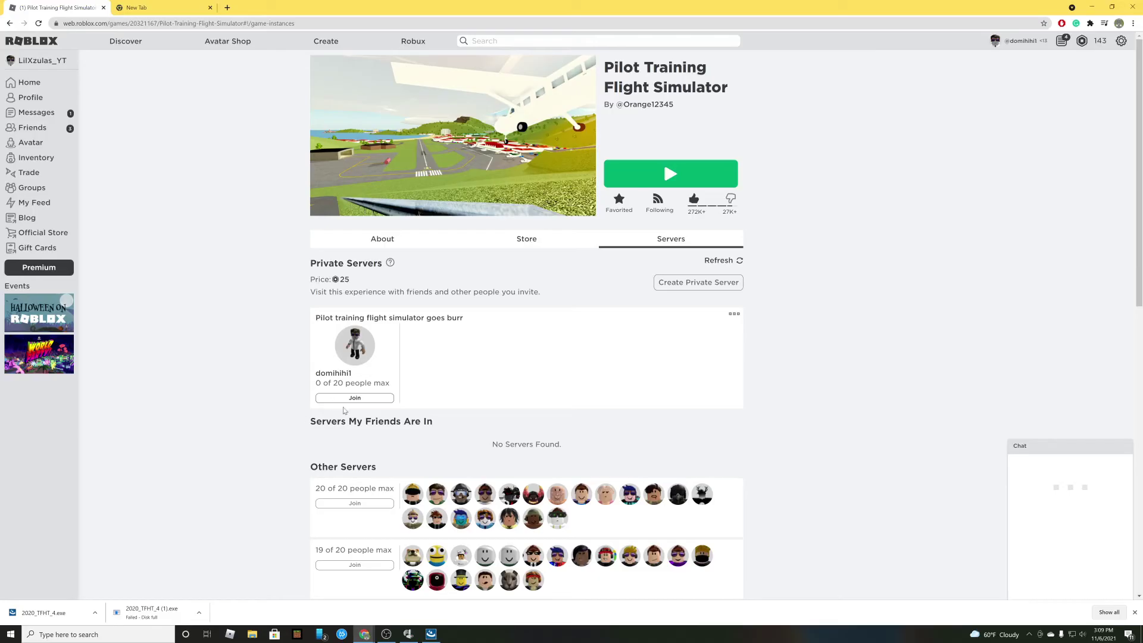
left_click(362, 398)
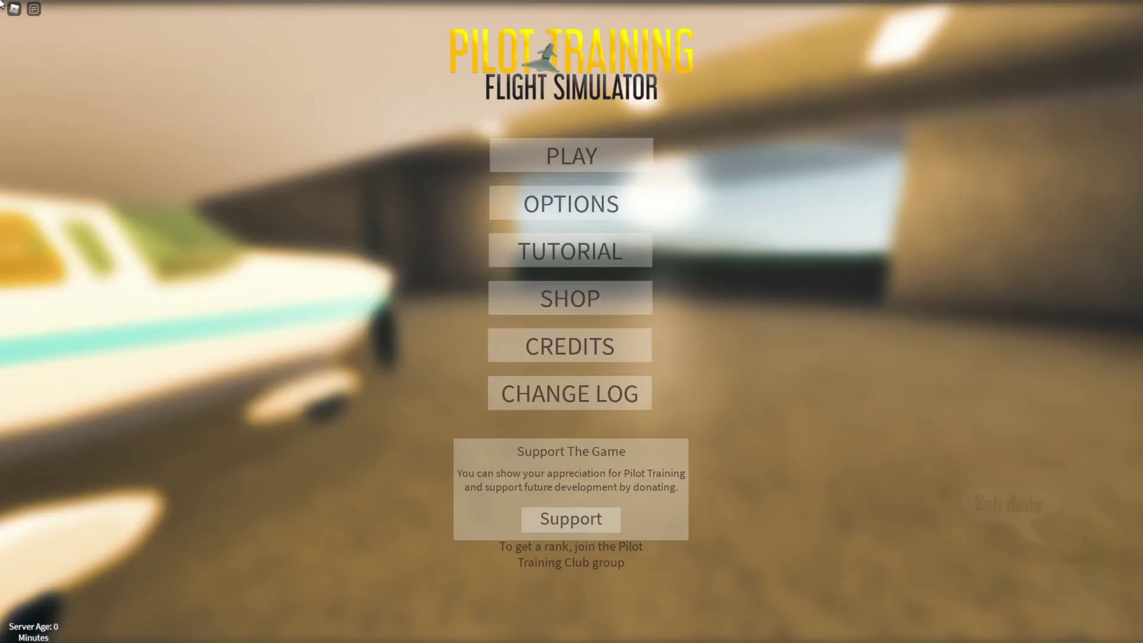
left_click(536, 156)
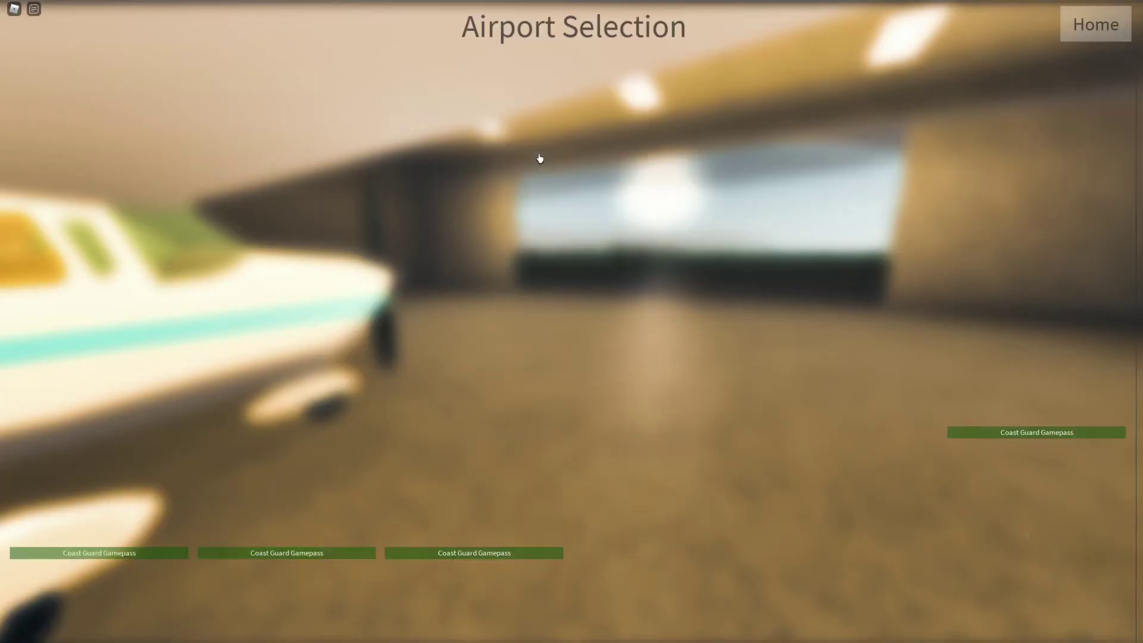
- Spawn at the same airport as before and open the aircraft selection at its Plane Spawn sign
left_click(288, 255)
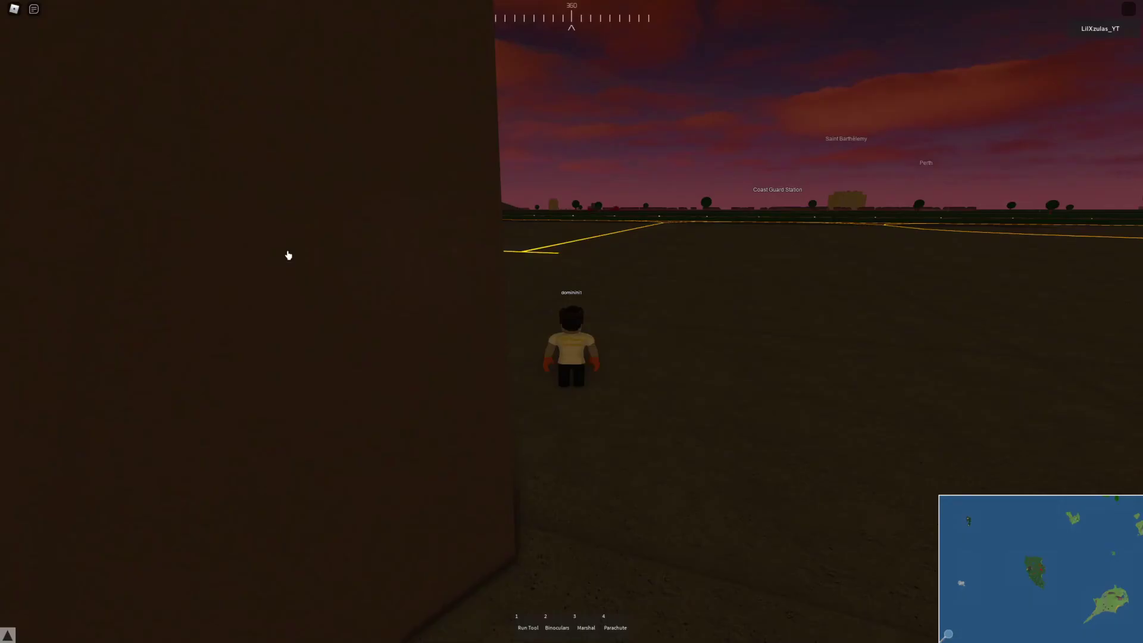
key("w")
scroll(475, 291, "down", 5)
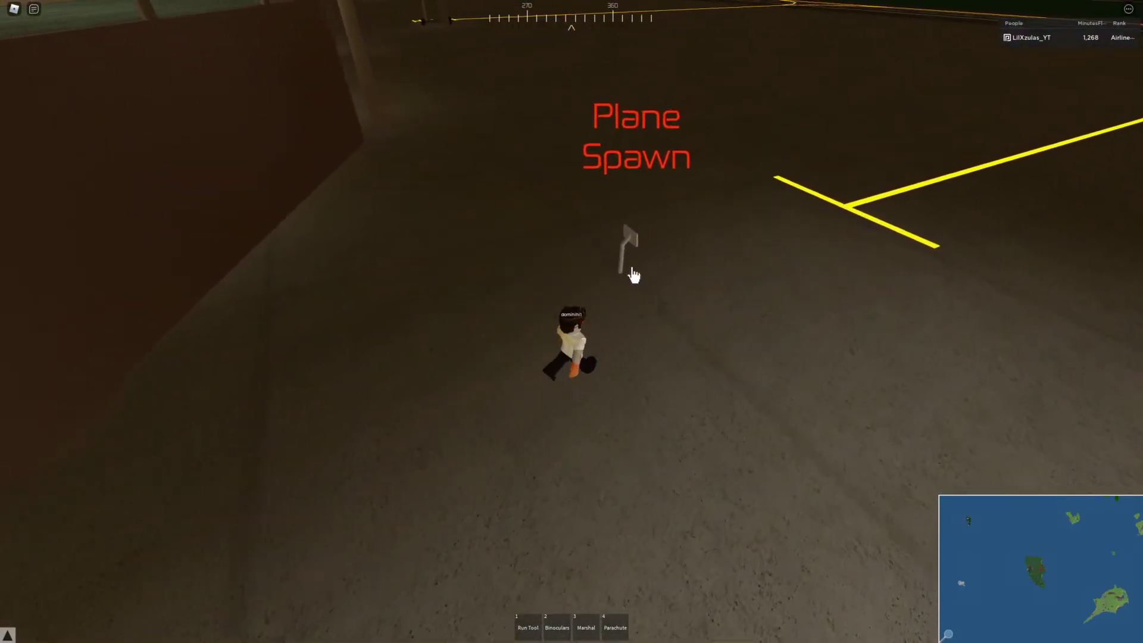
left_click(613, 255)
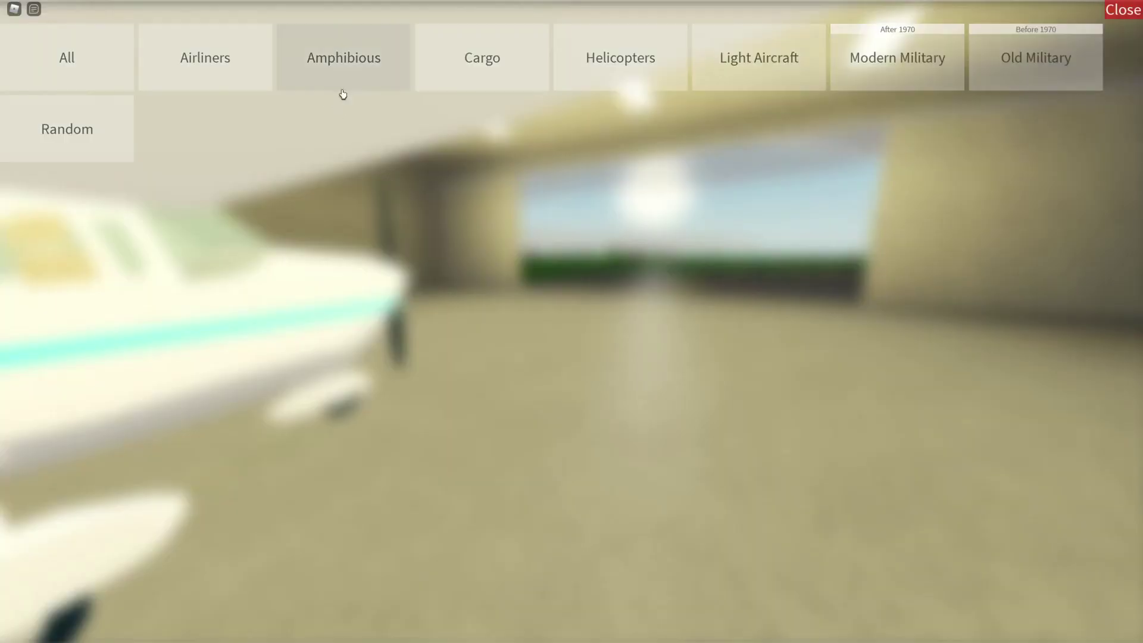
- Spawn an F-16 from the Modern Military aircraft and take its pilot's seat
left_click(863, 71)
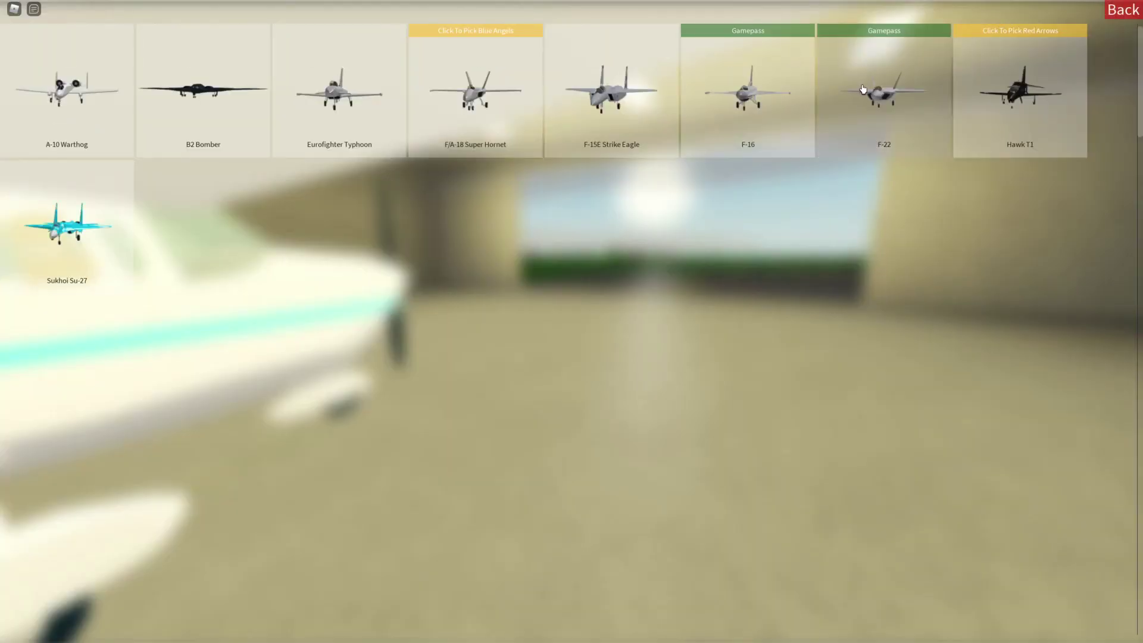
left_click(722, 146)
key("w")
key("1")
key("1")
left_click(611, 186)
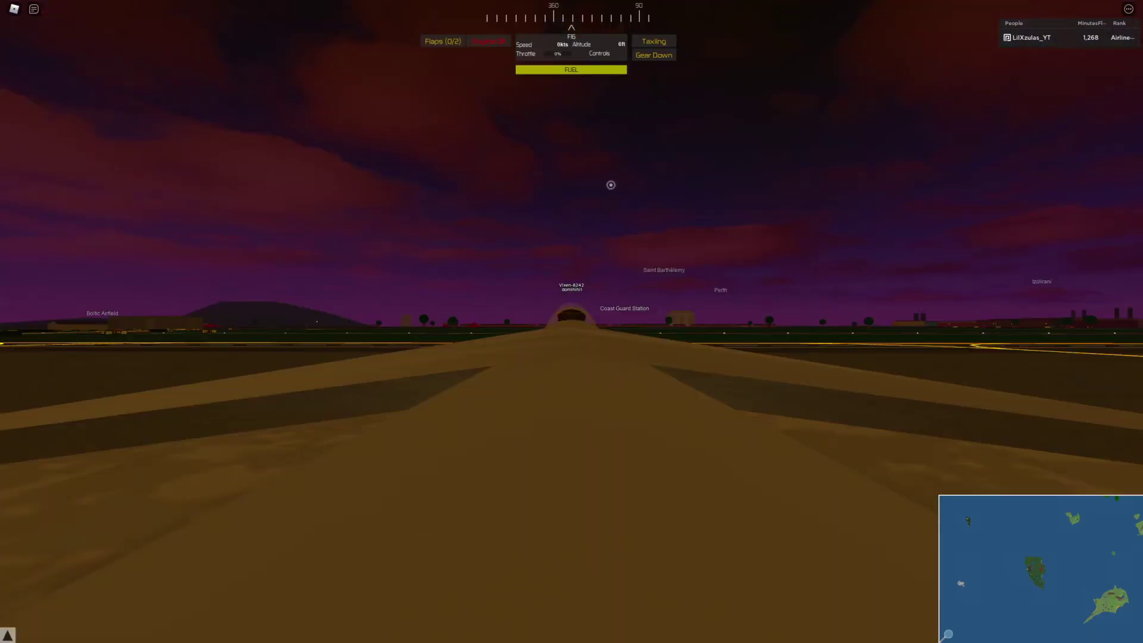
- Start the F-16's engine and open the throttle to begin taxiing from the parking spot
scroll(574, 248, "down", 5)
left_click_drag(574, 247, 571, 262)
scroll(572, 262, "up", 2)
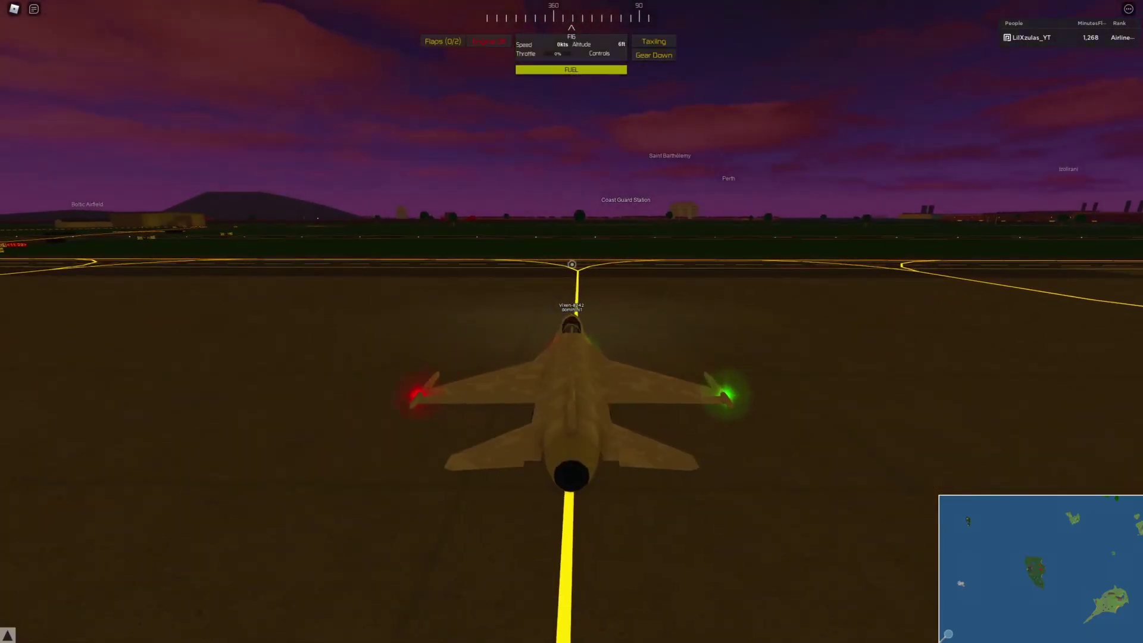
key("e")
key("w")
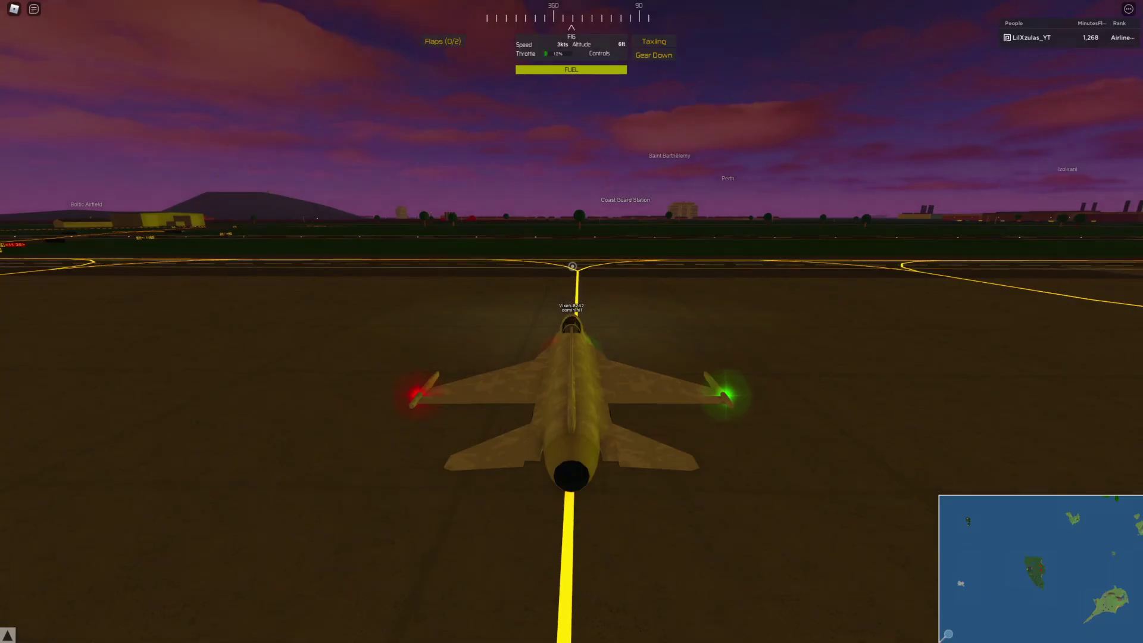
- Turn the F-16 left across the apron and raise the throttle to 100%
key("a")
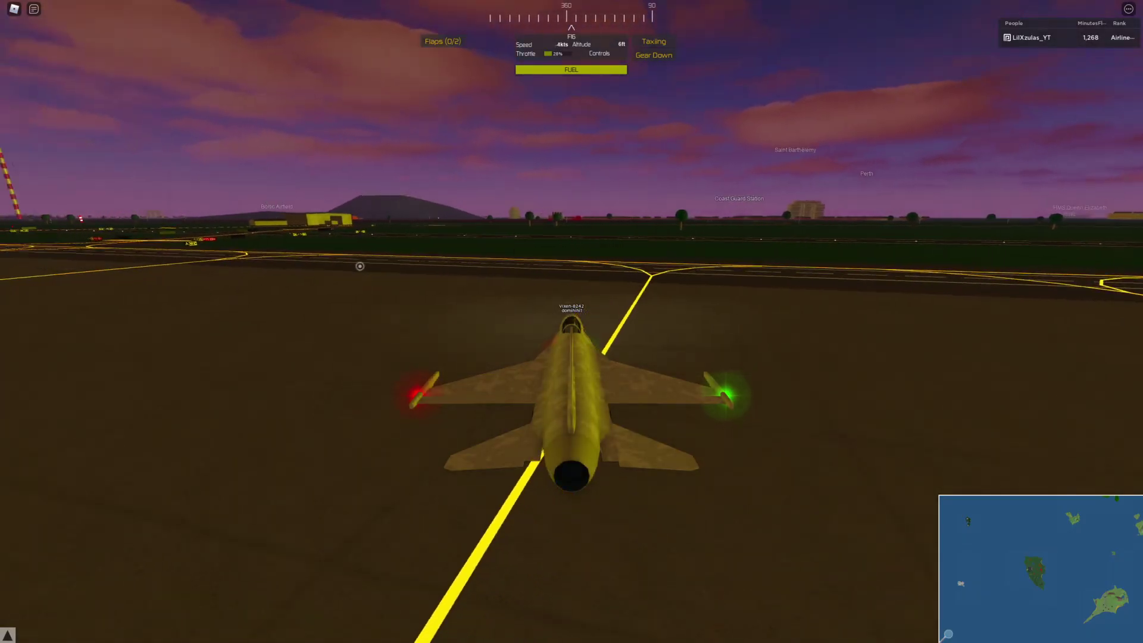
key("a")
key("w")
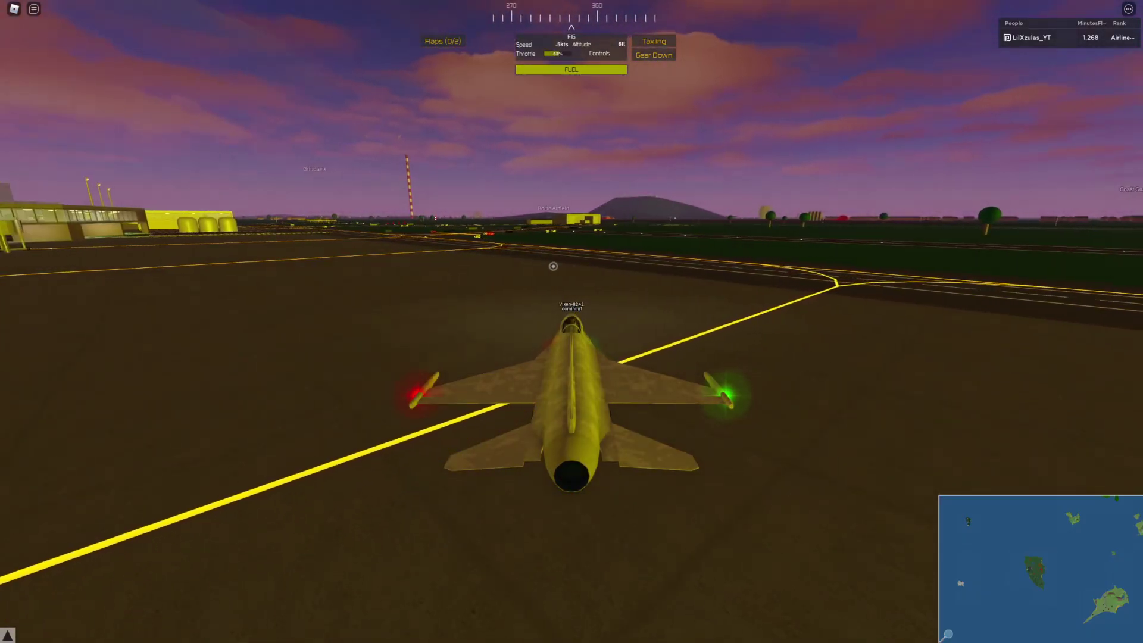
key("w")
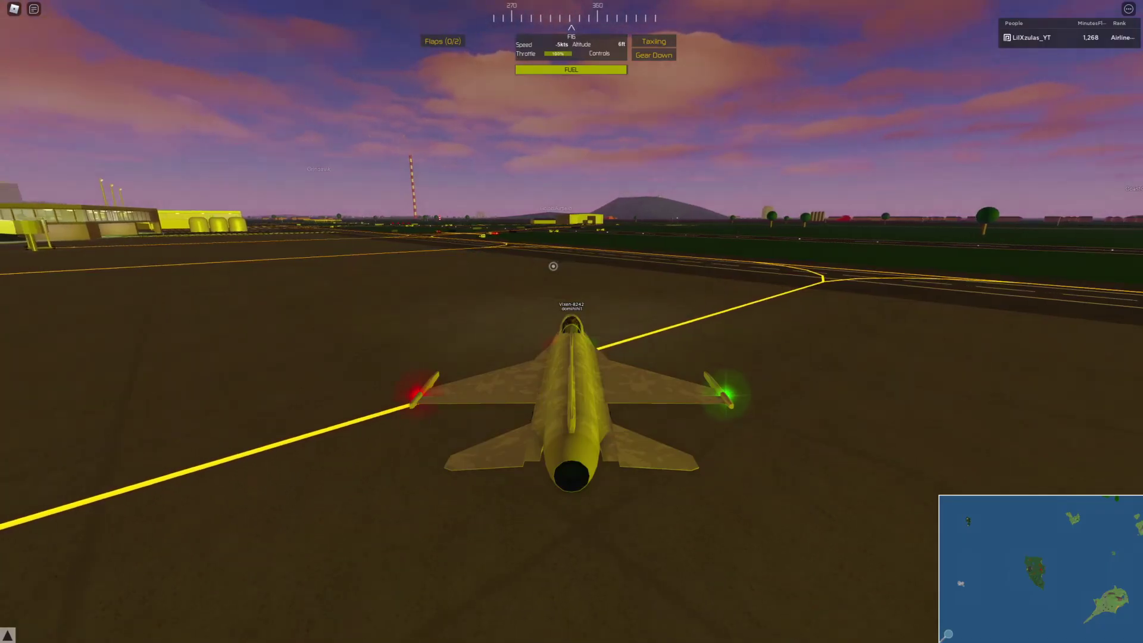
key("a")
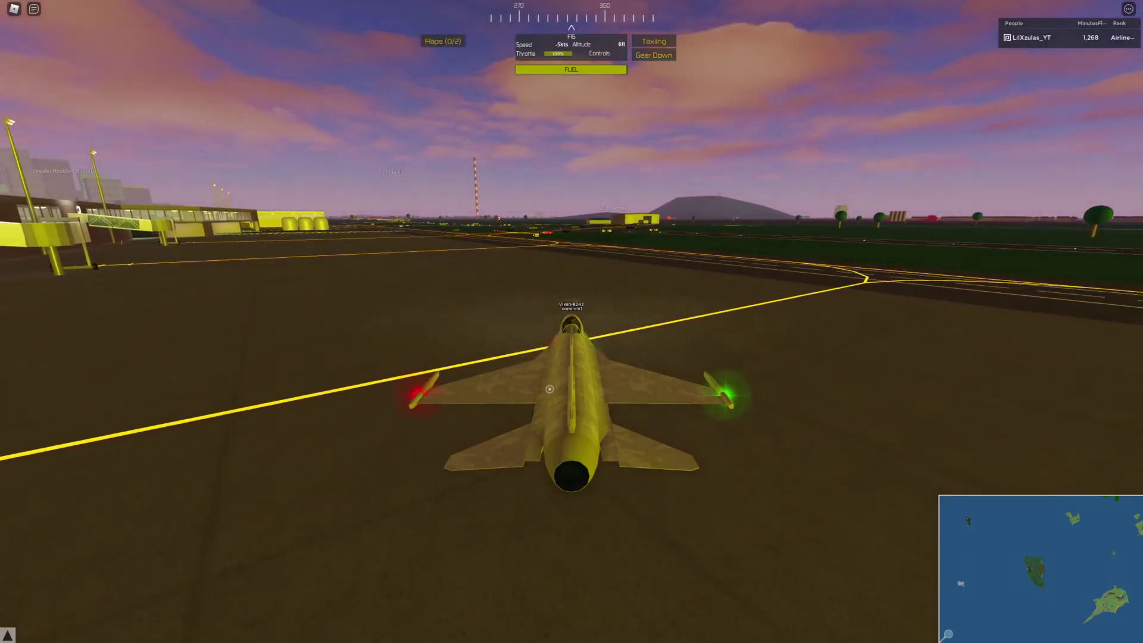
key("a")
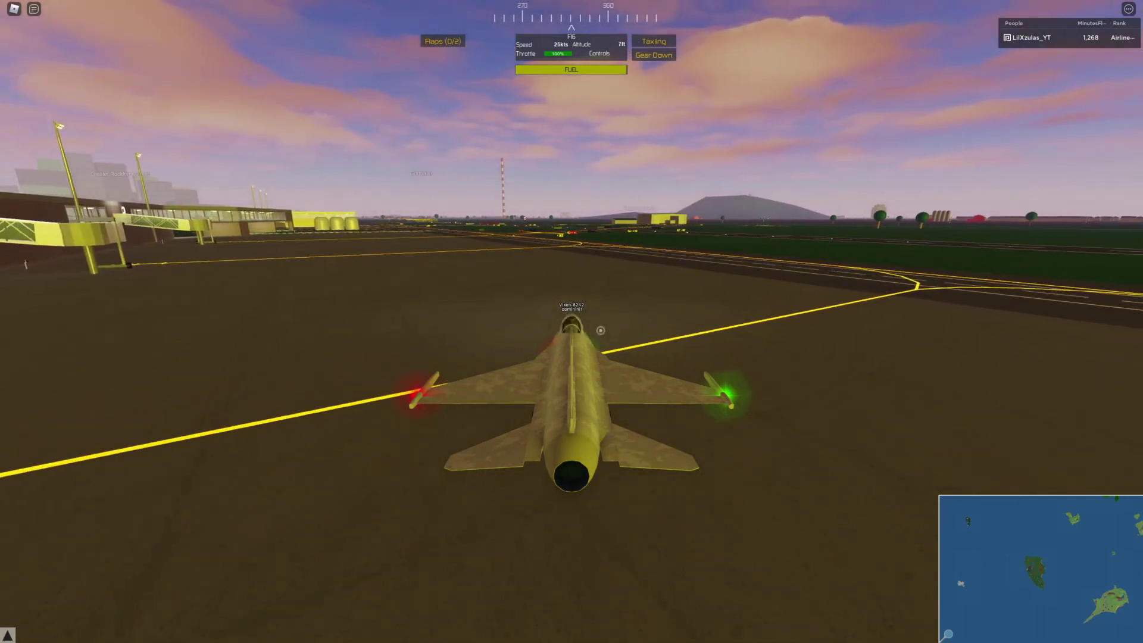
- Engage the afterburner and steer the F-16 across the taxiway onto the grass strip beside the runway, gathering takeoff speed
key("r")
key("d")
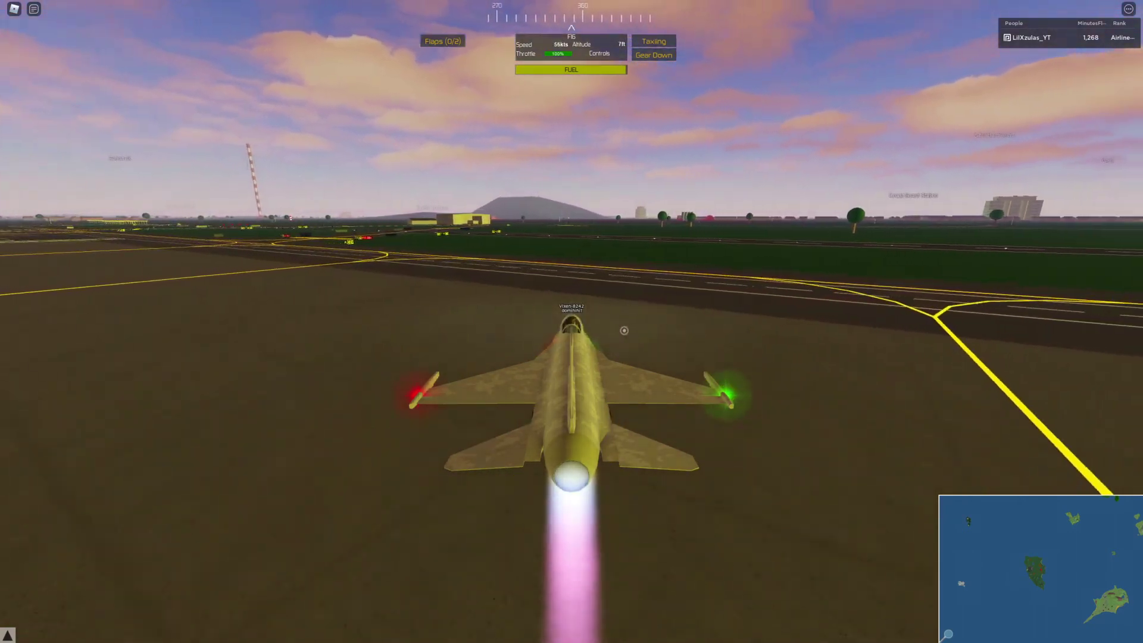
key("a")
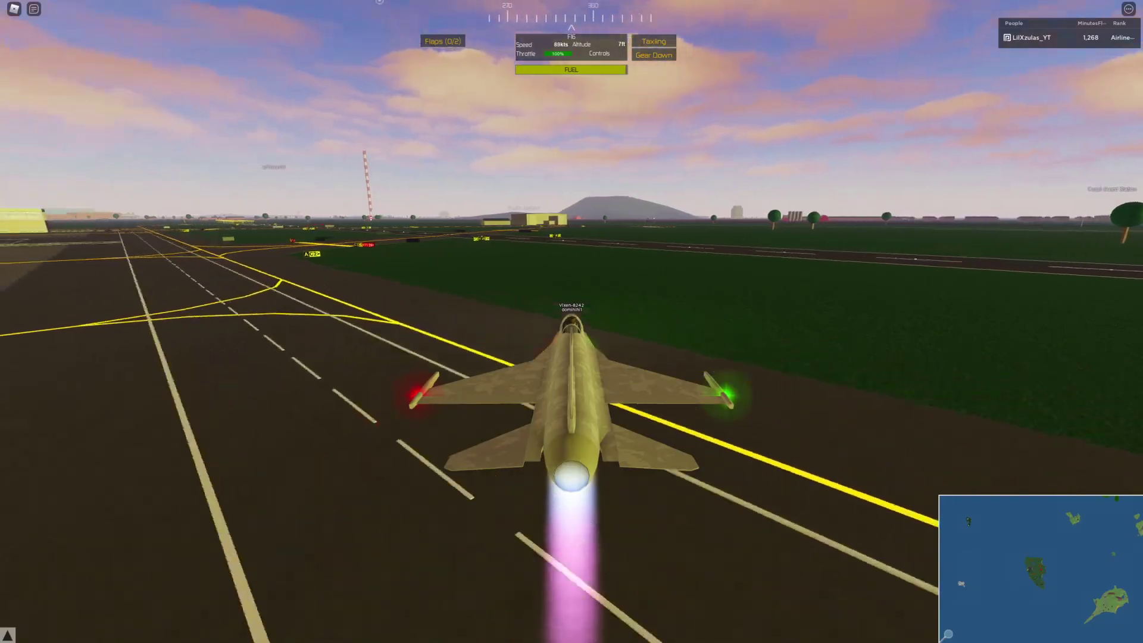
key("a")
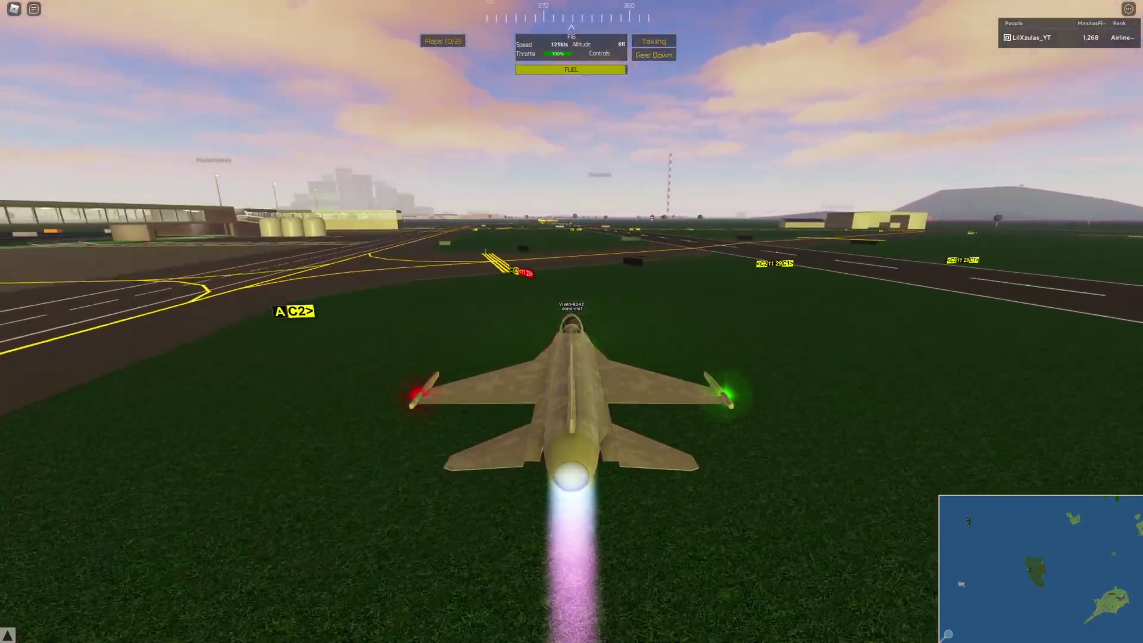
key("a")
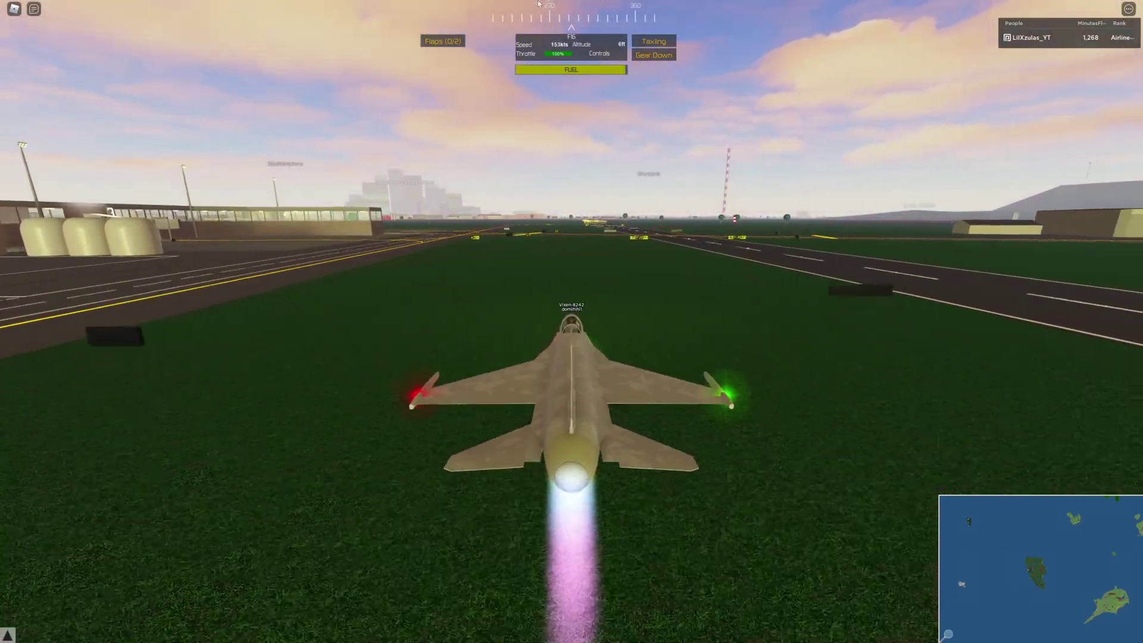
- Lift the F-16 off the grass and climb away from the airport at full throttle
key("a")
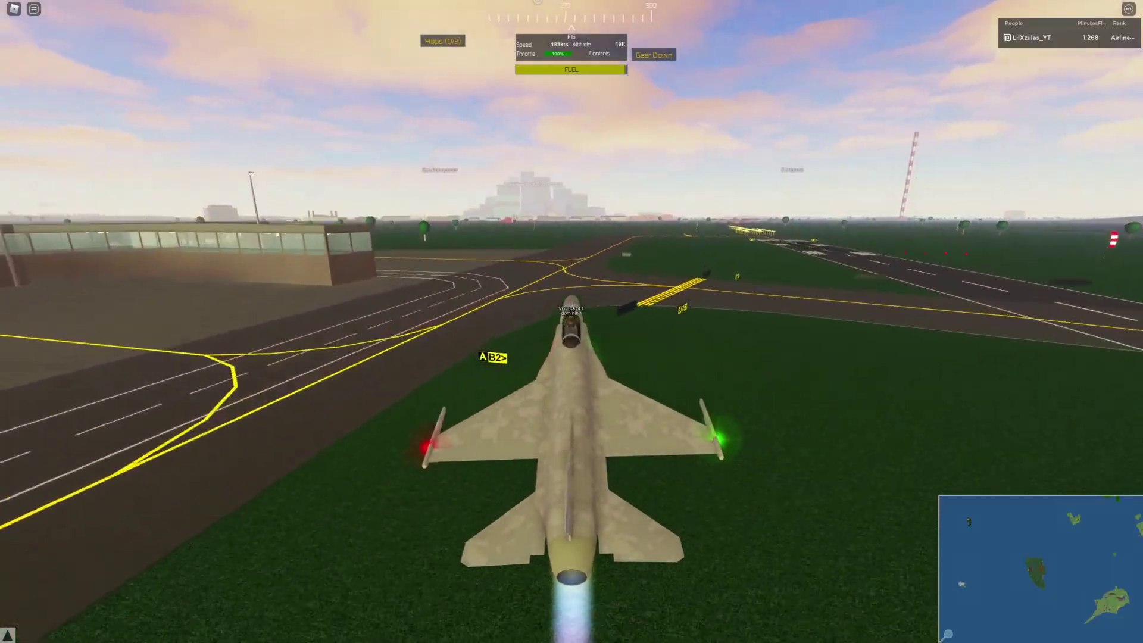
right_click(556, 187)
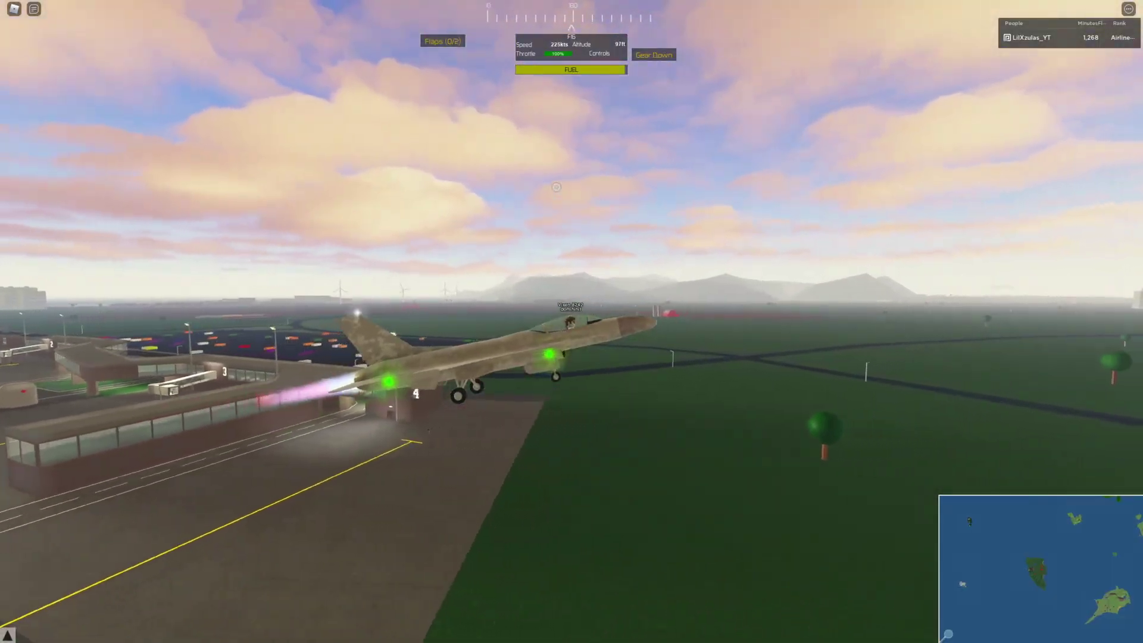
right_click(556, 186)
left_click_drag(556, 187, 556, 187)
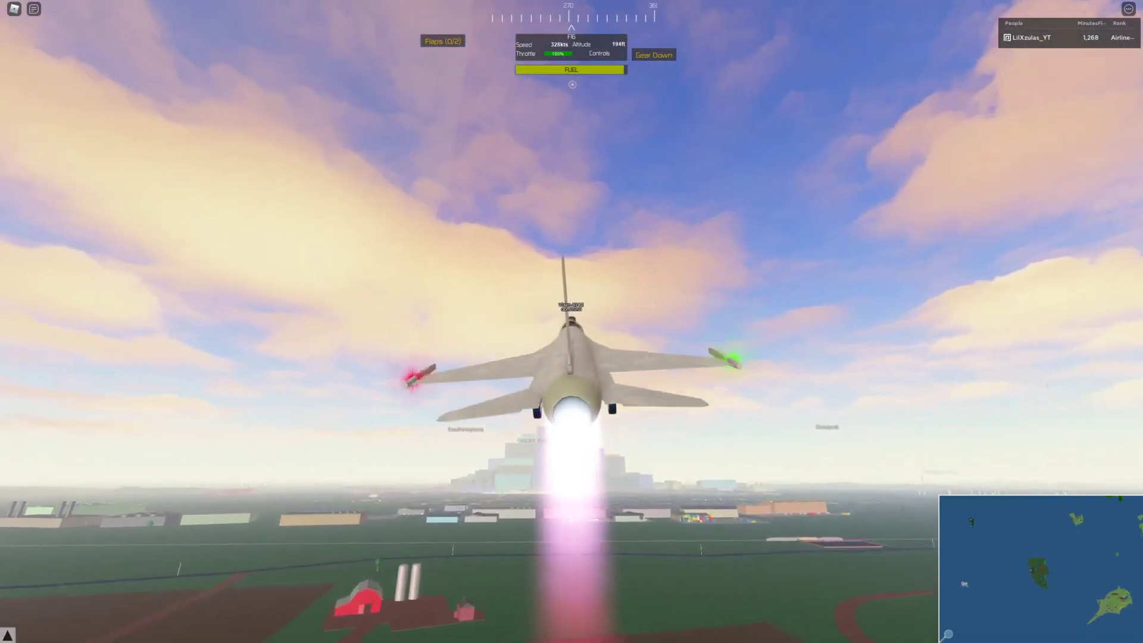